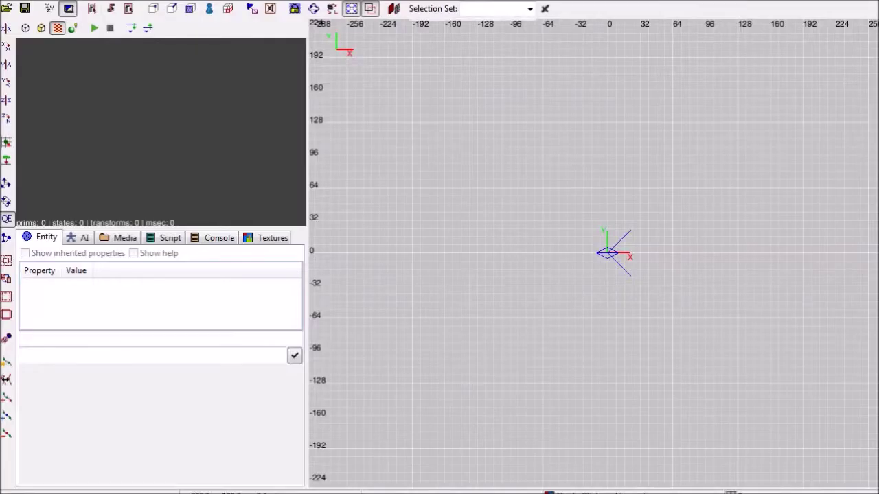
# Step: Draw a brush around the origin, 320 units in X and 256 in Y, and raise its top to z 192 for a 256-unit height
pyautogui.moveTo(640, 259); pyautogui.dragTo(621, 236, button='right')
pyautogui.middleClick(621, 235)
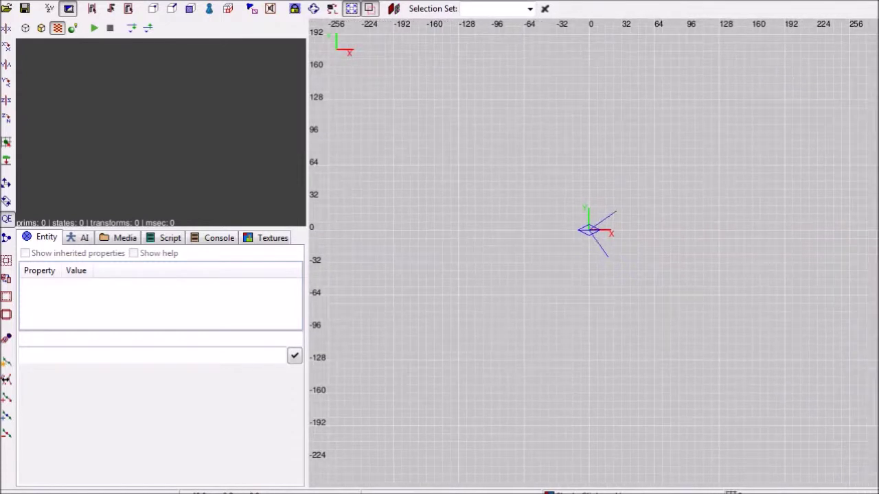
pyautogui.moveTo(458, 101)
pyautogui.mouseDown()
pyautogui.moveTo(625, 231)
pyautogui.moveTo(720, 290)
pyautogui.moveTo(763, 347)
pyautogui.moveTo(784, 359)
pyautogui.mouseUp()
pyautogui.moveTo(784, 360); pyautogui.dragTo(744, 287, button='right')
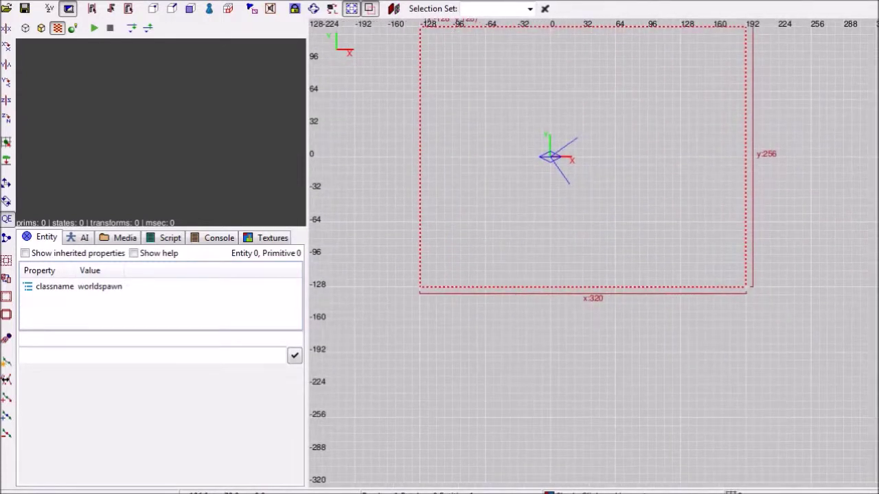
pyautogui.hotkey('ctrl', 'Tab')
pyautogui.scroll(-4, 609, 182)
pyautogui.moveTo(610, 205); pyautogui.dragTo(608, 173)
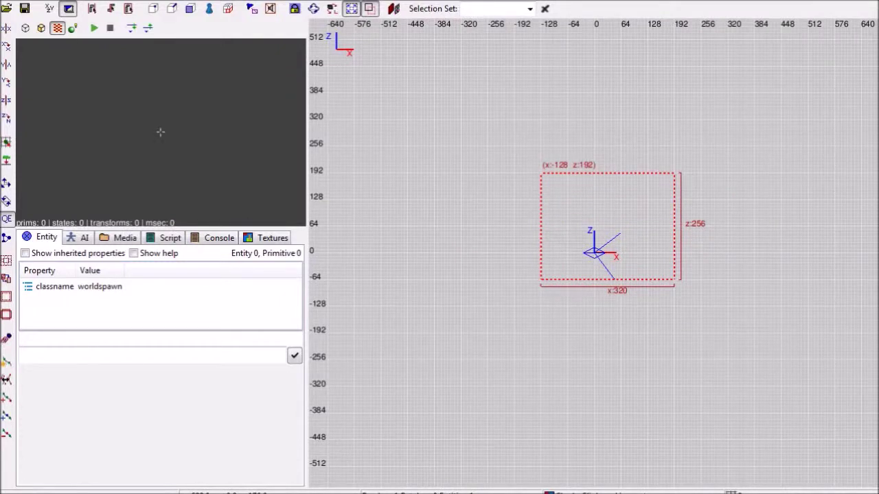
# Step: Hollow the brush into a room with walls added outside it, giving outer dimensions of 272 units in Y and Z
pyautogui.press('Down')
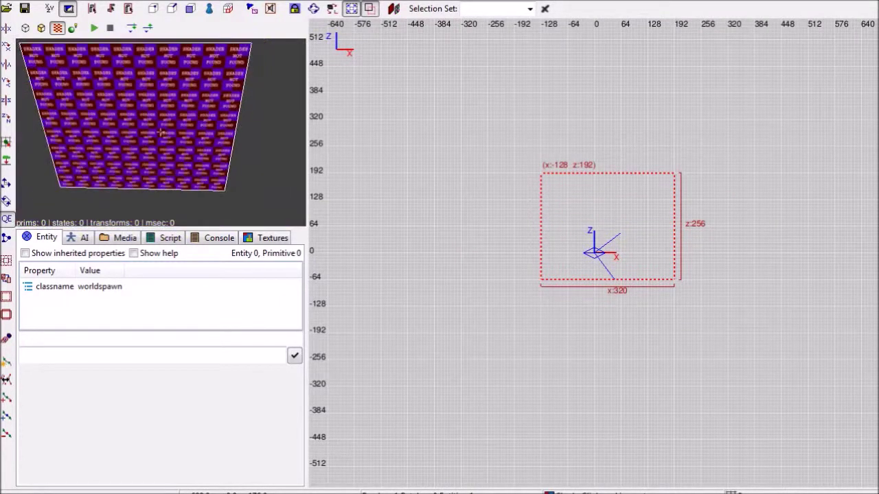
pyautogui.press('Left')
pyautogui.press('Left')
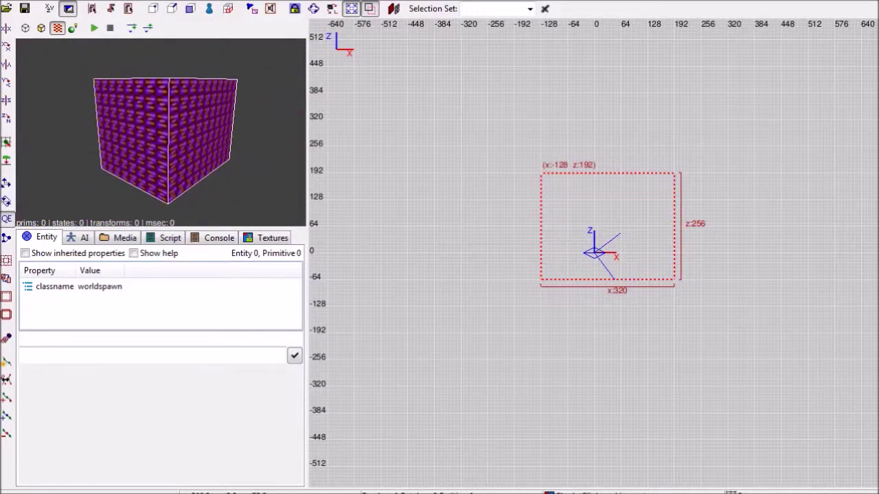
pyautogui.hotkey('ctrl', 'Tab')
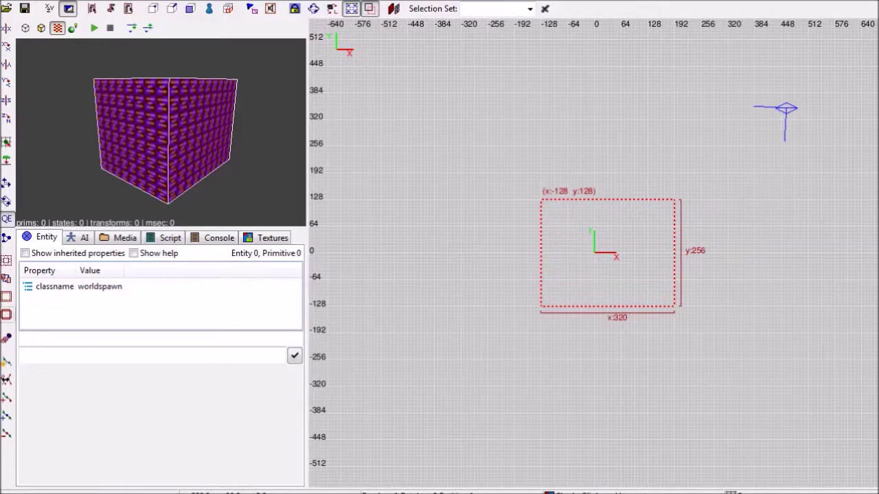
pyautogui.hotkey('ctrl', 'Tab')
pyautogui.hotkey('ctrl', 'Tab')
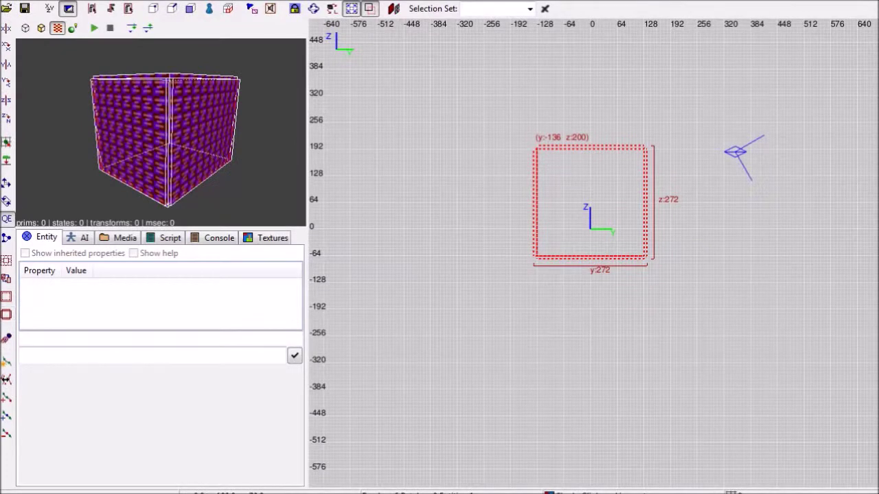
# Step: Examine the hollow room's interior and exterior walls in the 3D view
pyautogui.moveTo(590, 229); pyautogui.dragTo(566, 253, button='right')
pyautogui.rightClick(160, 132)
pyautogui.scroll(6, 159, 132)
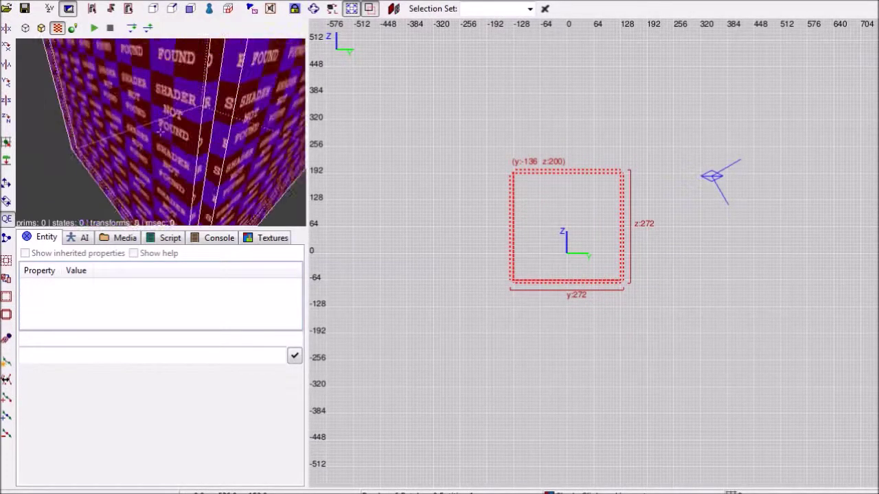
pyautogui.scroll(5, 160, 132)
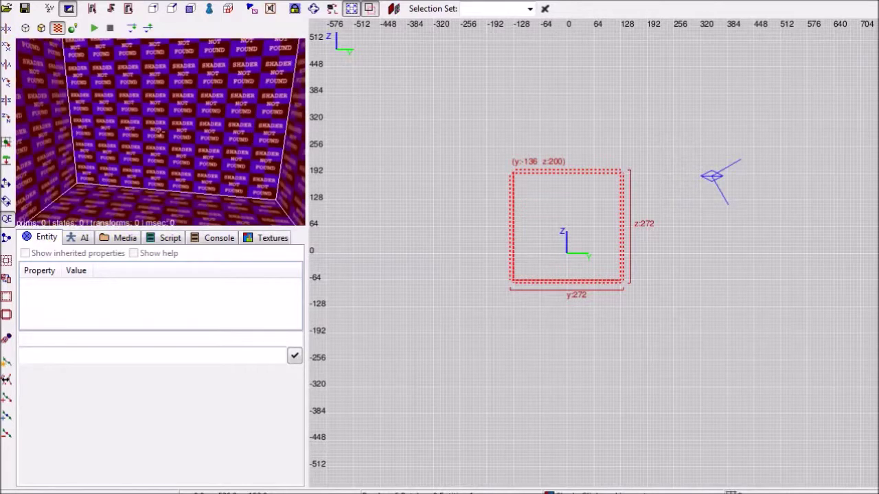
pyautogui.press('Down')
pyautogui.press('Left')
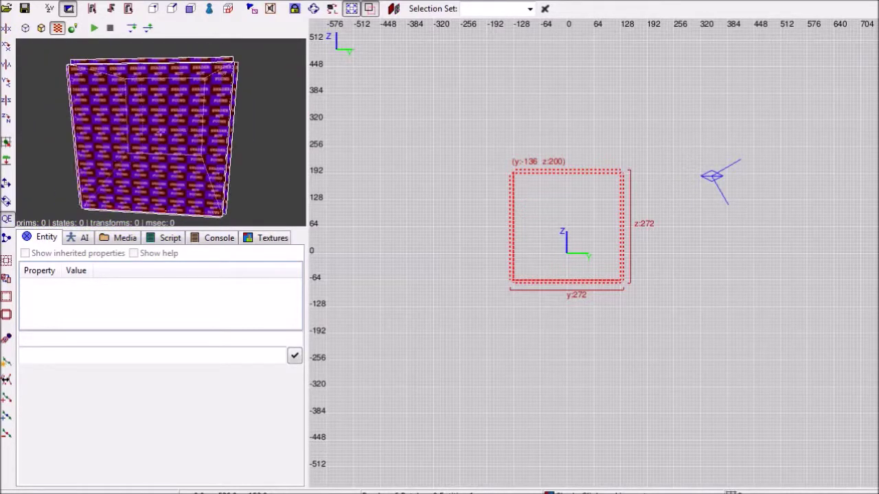
pyautogui.rightClick(160, 132)
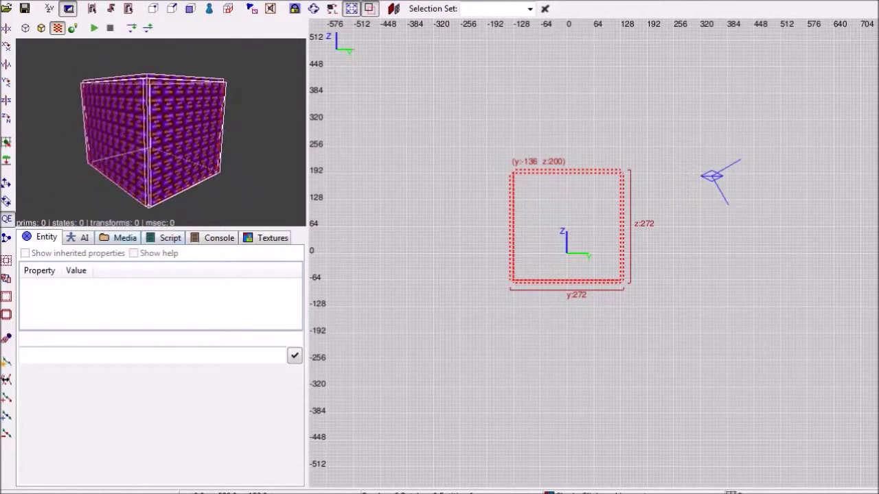
# Step: Browse the available media to the brick textures under textures/darkmod/stone/brick
pyautogui.click(124, 237)
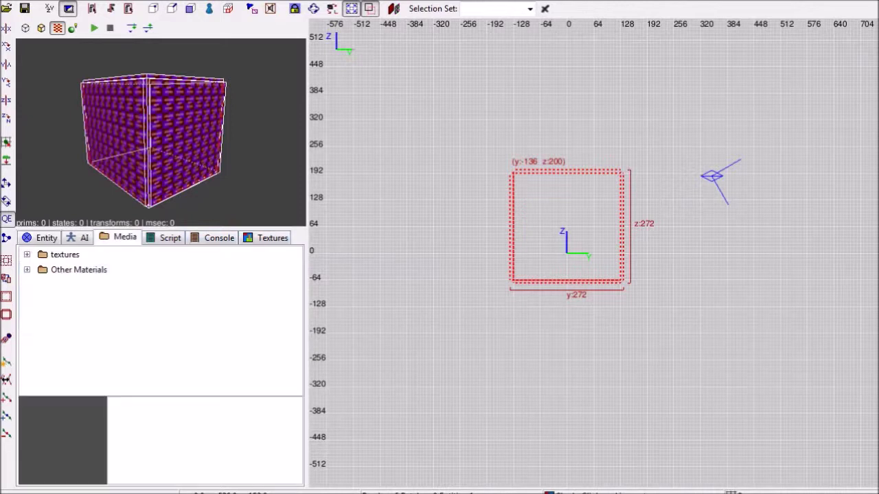
pyautogui.click(27, 254)
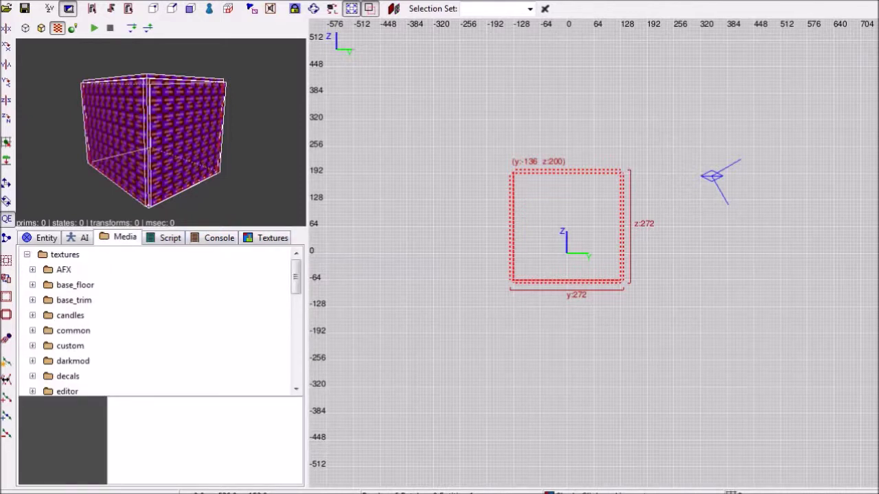
pyautogui.scroll(-1, 158, 322)
pyautogui.click(32, 315)
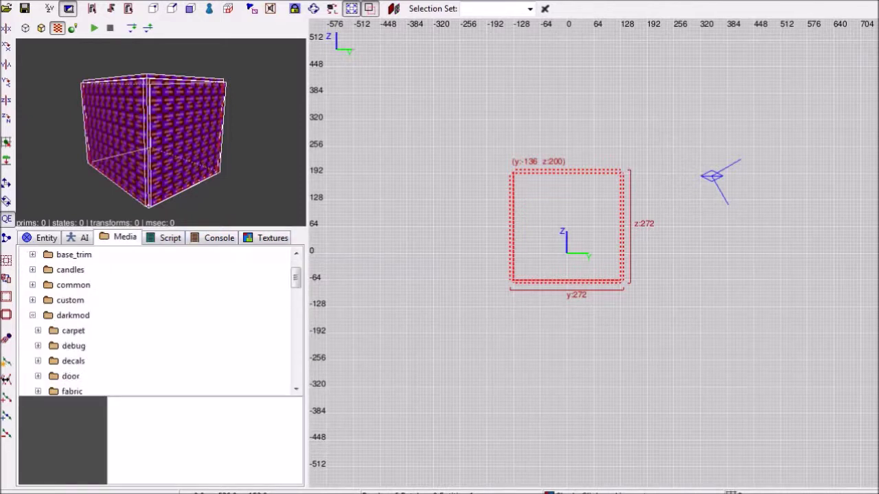
pyautogui.scroll(-2, 158, 323)
pyautogui.scroll(-2, 158, 322)
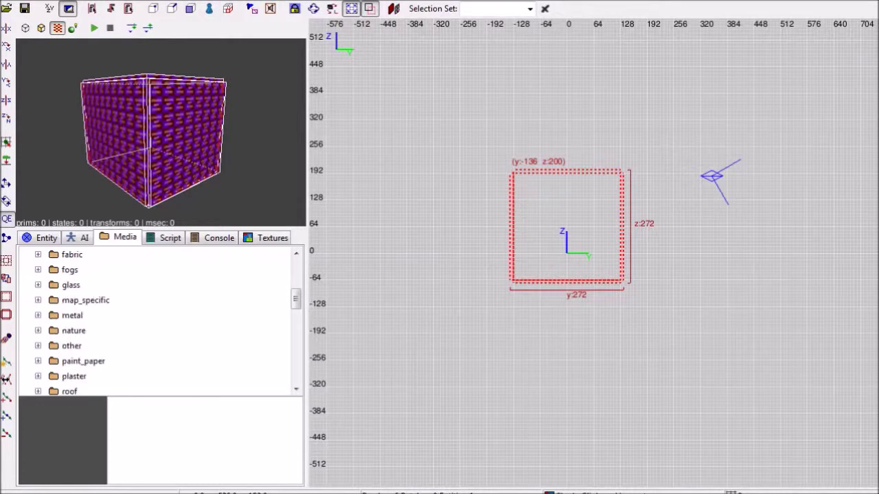
pyautogui.scroll(-1, 158, 322)
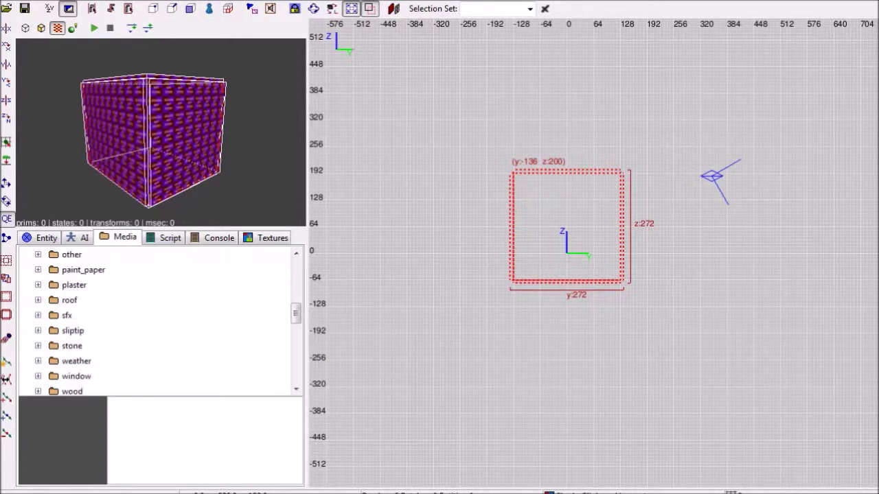
pyautogui.click(38, 346)
pyautogui.scroll(-1, 158, 323)
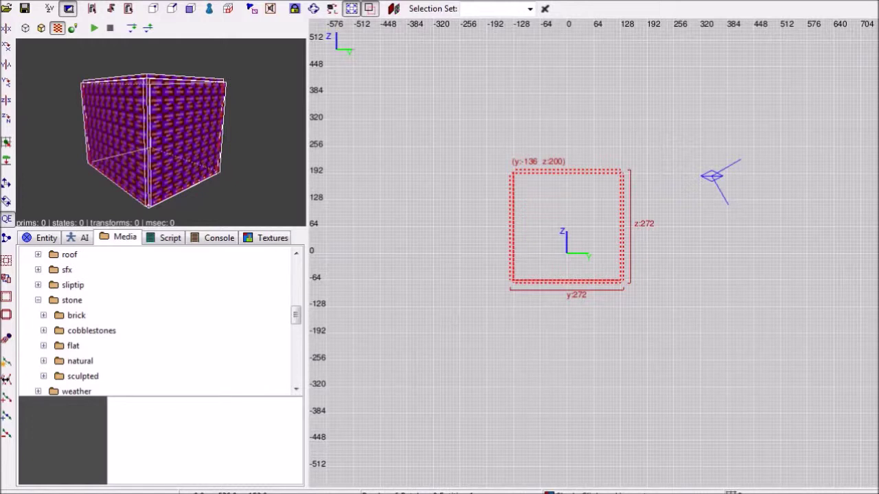
pyautogui.click(43, 316)
pyautogui.scroll(-1, 158, 322)
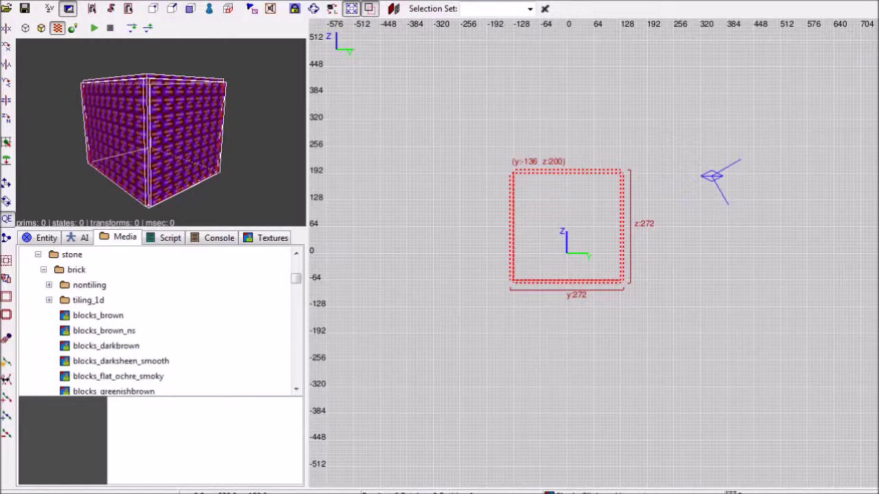
# Step: Apply the blocks_brown texture to all of the room's walls, floor and ceiling
pyautogui.click(97, 315)
pyautogui.rightClick(95, 317)
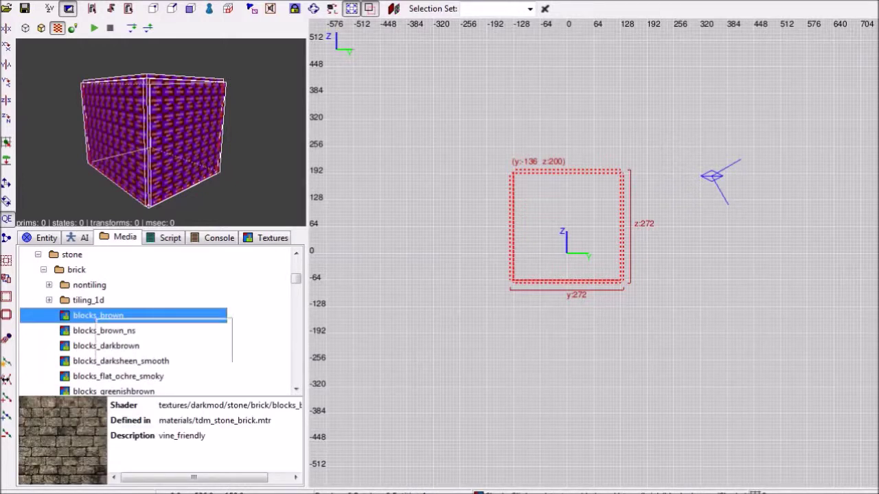
pyautogui.click(151, 342)
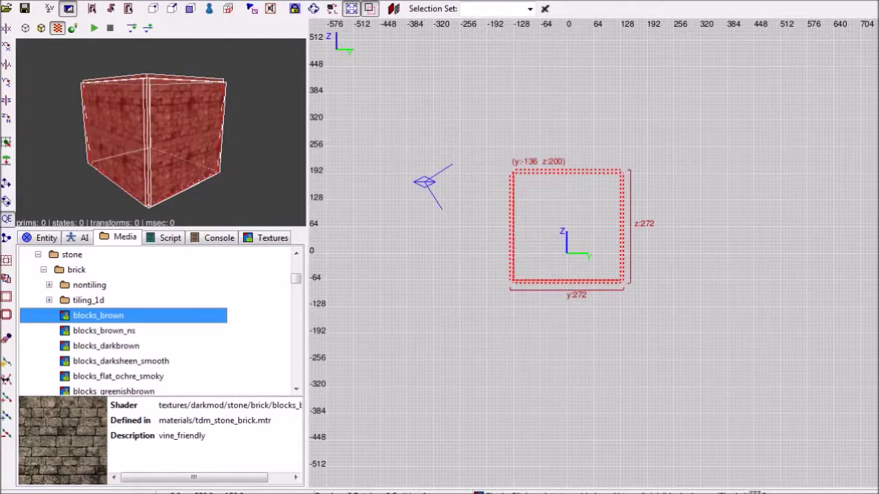
pyautogui.click(268, 237)
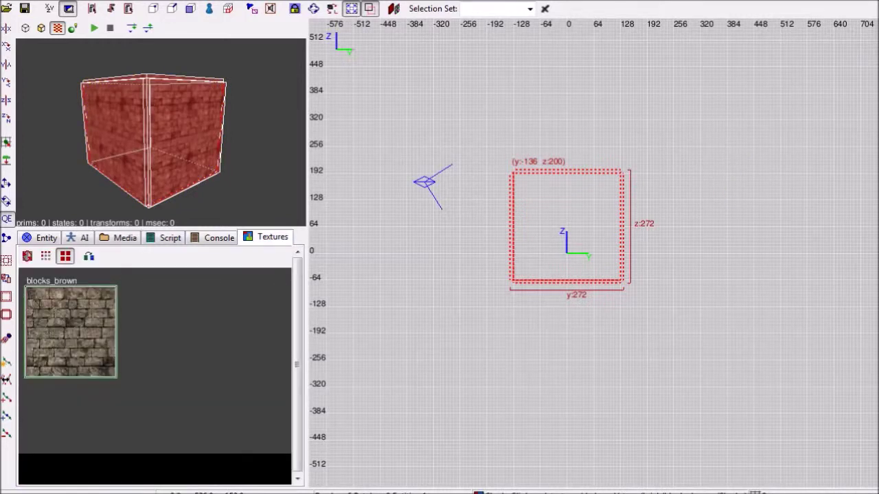
pyautogui.click(70, 332)
pyautogui.scroll(6, 160, 132)
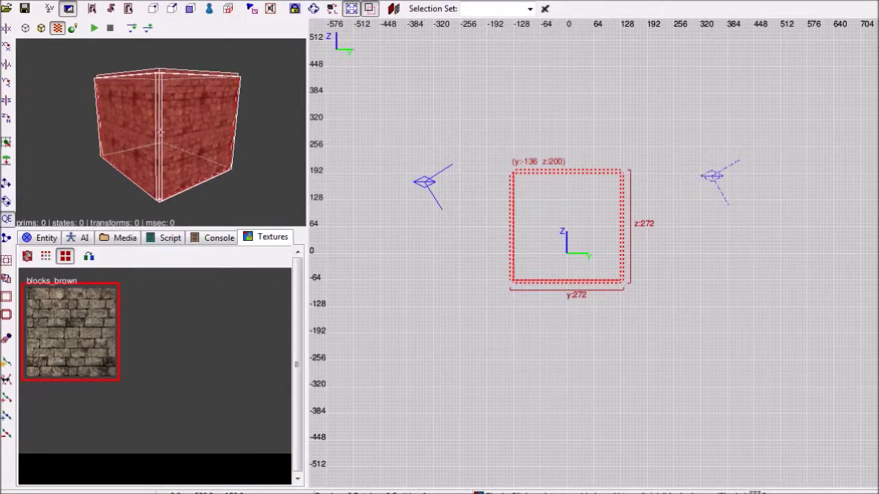
pyautogui.press('z')
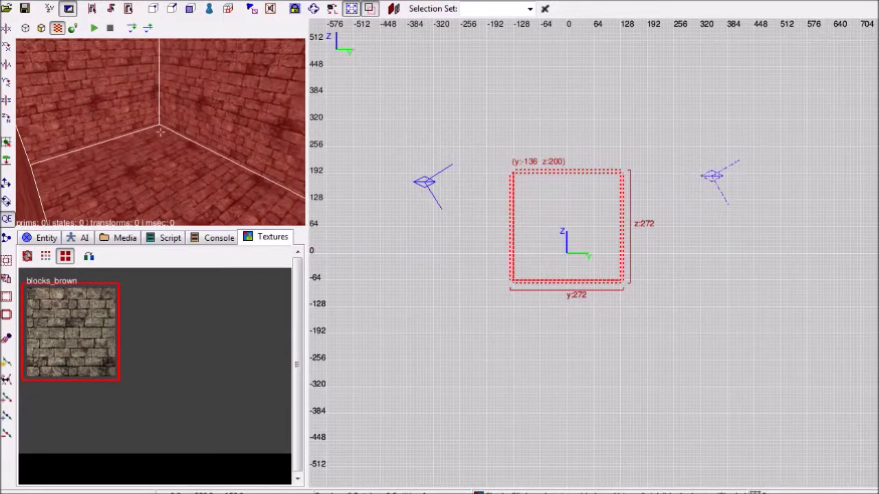
pyautogui.rightClick(160, 132)
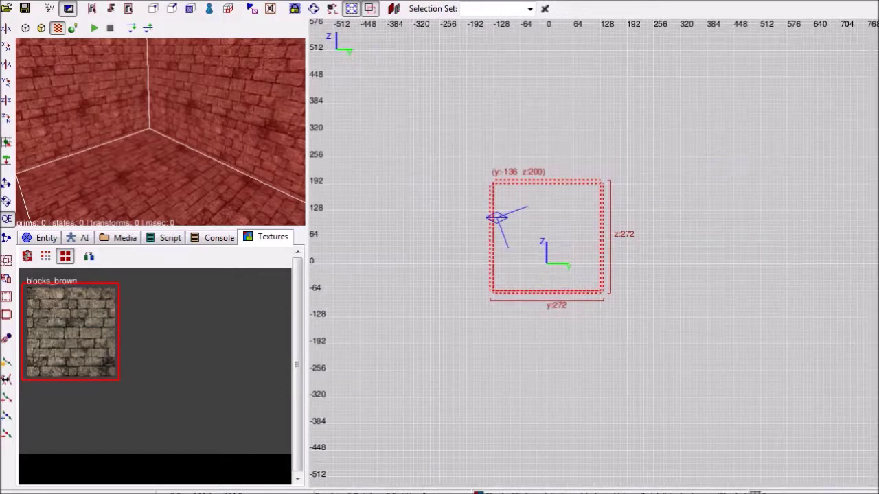
# Step: Deselect the room and draw a new brush over it, about 336 units in X and 408 in Z
pyautogui.press('Escape')
pyautogui.scroll(-2, 631, 217)
pyautogui.moveTo(520, 175)
pyautogui.mouseDown()
pyautogui.moveTo(533, 208)
pyautogui.moveTo(611, 271)
pyautogui.moveTo(612, 284)
pyautogui.mouseUp()
pyautogui.hotkey('ctrl', 'Tab')
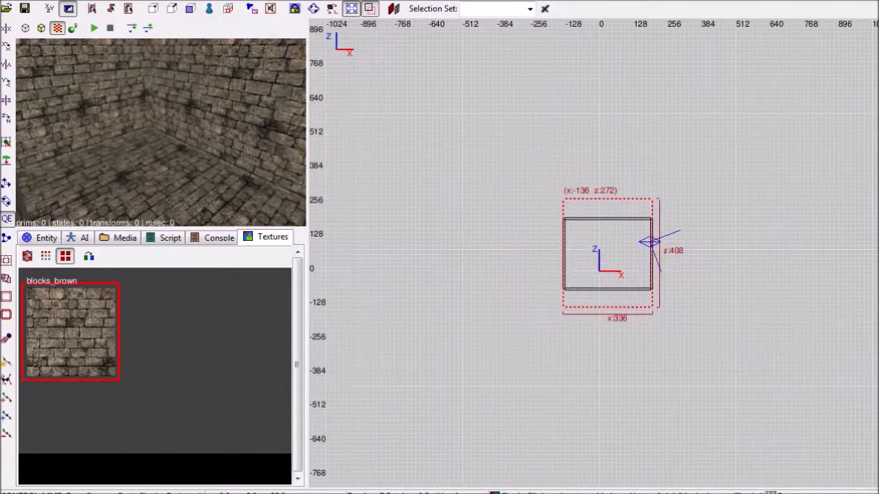
pyautogui.hotkey('ctrl', 'Tab')
pyautogui.hotkey('ctrl', 'Tab')
pyautogui.hotkey('ctrl', 'Tab')
pyautogui.hotkey('ctrl', 'Tab')
# Step: Resize and reposition the new brush so it encloses the whole room, about 400 units in X and 352 in Z
pyautogui.moveTo(660, 254); pyautogui.dragTo(625, 254)
pyautogui.moveTo(590, 198); pyautogui.dragTo(590, 230)
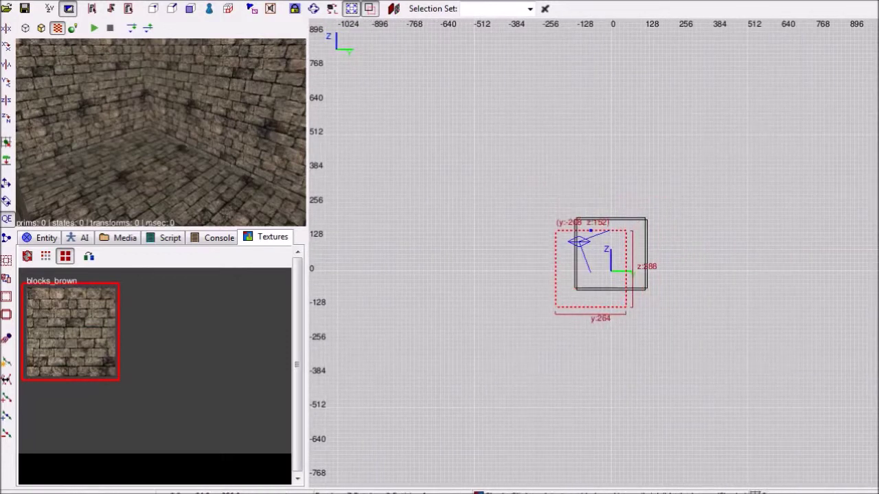
pyautogui.moveTo(590, 308); pyautogui.dragTo(591, 293)
pyautogui.moveTo(591, 262)
pyautogui.mouseDown()
pyautogui.moveTo(626, 235)
pyautogui.moveTo(607, 250)
pyautogui.moveTo(602, 239)
pyautogui.mouseUp()
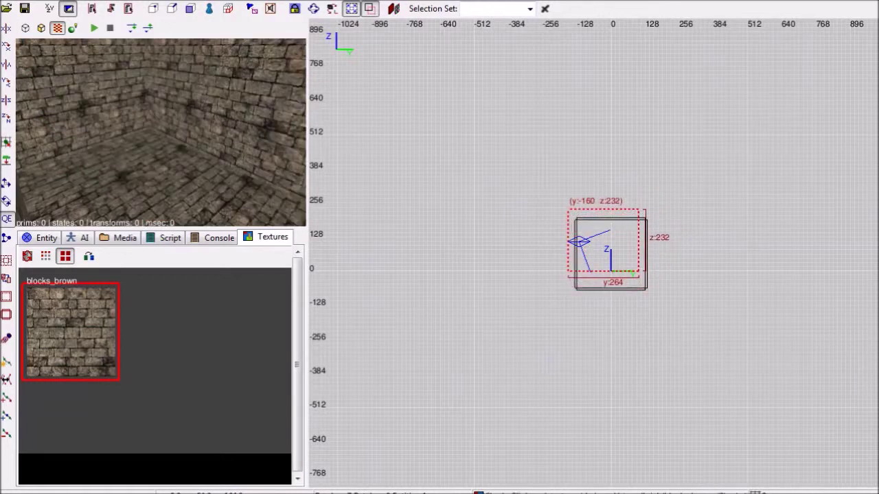
pyautogui.moveTo(602, 278); pyautogui.dragTo(603, 310)
pyautogui.moveTo(639, 255); pyautogui.dragTo(661, 253)
pyautogui.hotkey('ctrl', 'Tab')
pyautogui.hotkey('ctrl', 'Tab')
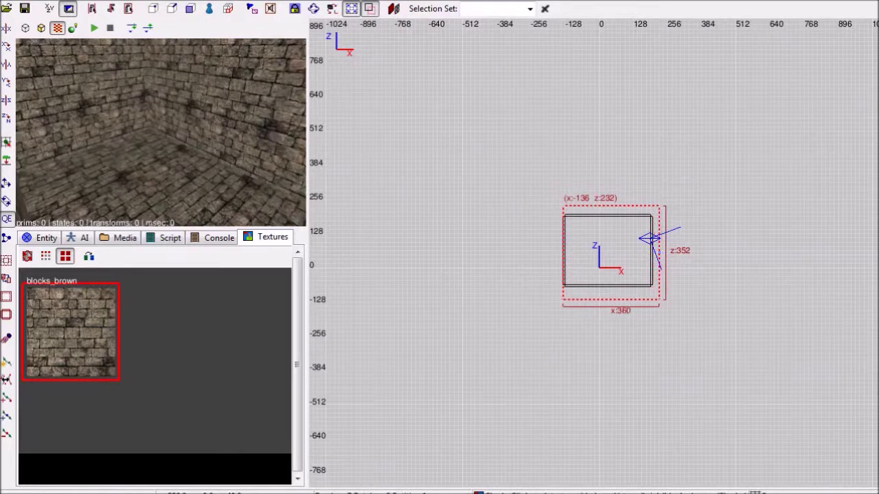
pyautogui.moveTo(561, 252); pyautogui.dragTo(551, 252)
# Step: Convert the enclosing brush into a light that covers the whole room, and deselect it
pyautogui.rightClick(622, 231)
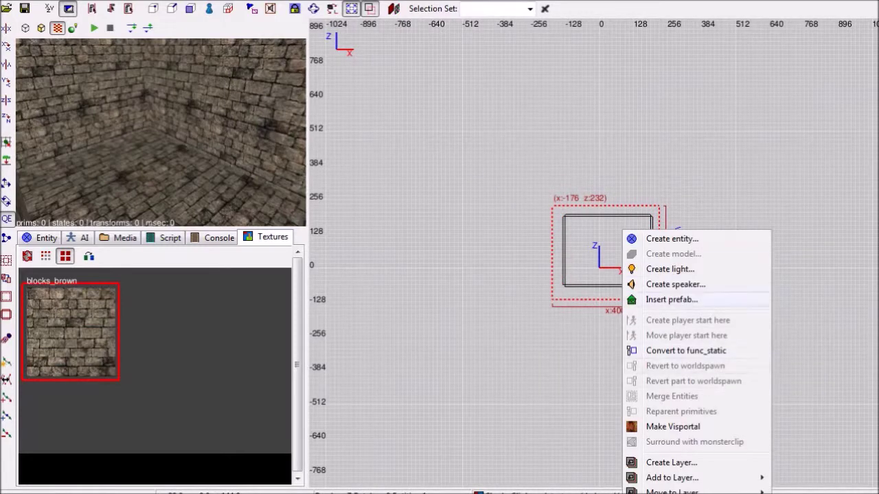
pyautogui.click(669, 269)
pyautogui.moveTo(670, 269)
pyautogui.mouseDown(button='right')
pyautogui.moveTo(654, 283)
pyautogui.moveTo(655, 267)
pyautogui.mouseUp(button='right')
pyautogui.press('Escape')
# Step: Create a player start inside the room and lower it to the floor near the origin
pyautogui.rightClick(592, 251)
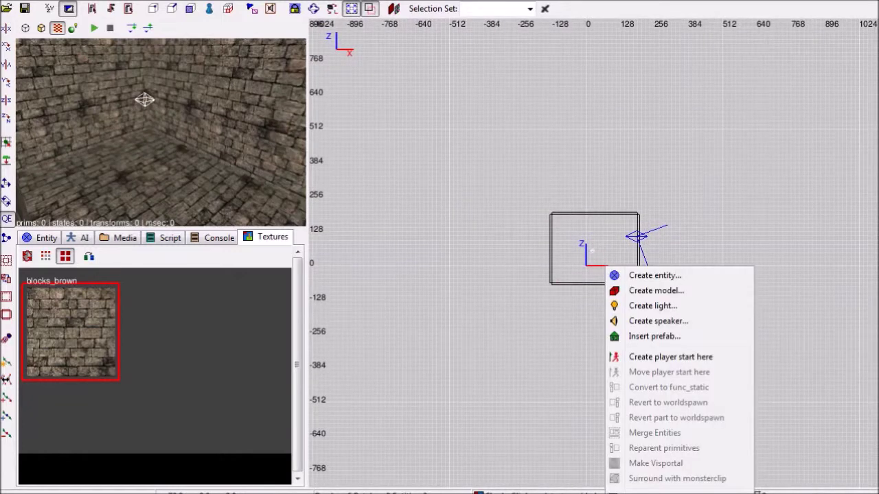
pyautogui.click(670, 357)
pyautogui.moveTo(670, 357); pyautogui.dragTo(666, 341, button='right')
pyautogui.moveTo(601, 241); pyautogui.dragTo(582, 254)
pyautogui.hotkey('ctrl', 'Tab')
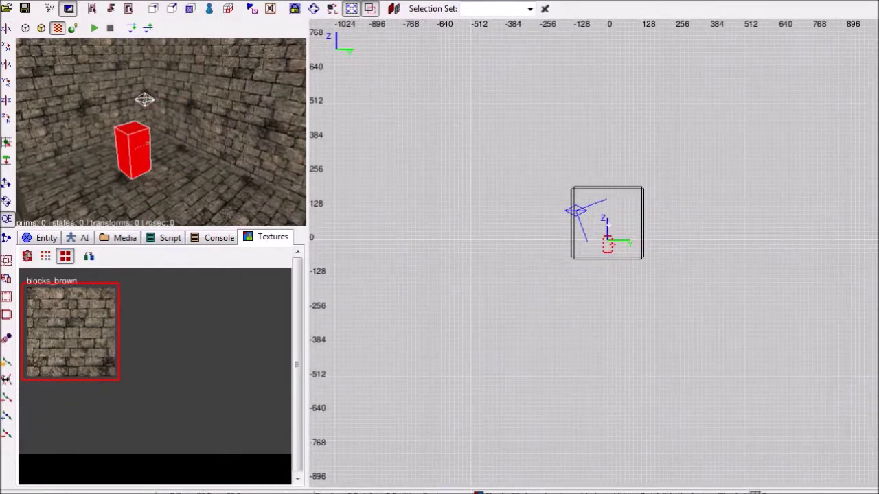
# Step: Move the player start toward the room's negative-Y wall and check its placement in the front and top views
pyautogui.moveTo(607, 250); pyautogui.dragTo(586, 255, button='right')
pyautogui.scroll(4, 607, 249)
pyautogui.moveTo(557, 245); pyautogui.dragTo(520, 251)
pyautogui.moveTo(519, 250); pyautogui.dragTo(541, 267, button='right')
pyautogui.hotkey('ctrl', 'Tab')
pyautogui.hotkey('ctrl', 'Tab')
pyautogui.moveTo(591, 248); pyautogui.dragTo(567, 284, button='right')
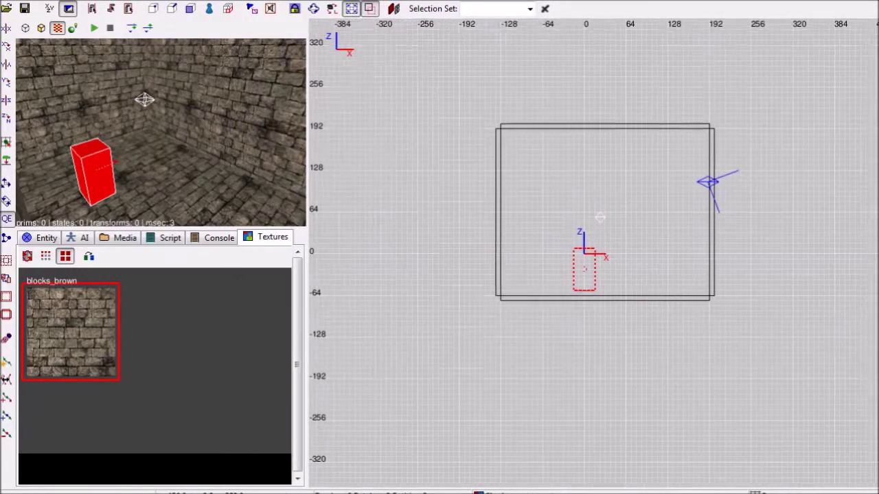
pyautogui.hotkey('ctrl', 'Tab')
pyautogui.hotkey('ctrl', 'Tab')
pyautogui.moveTo(591, 247); pyautogui.dragTo(580, 272, button='right')
# Step: Deselect the player start and browse the entity classes under tdm_defs01.pk4 for an item to create in the room
pyautogui.rightClick(608, 179)
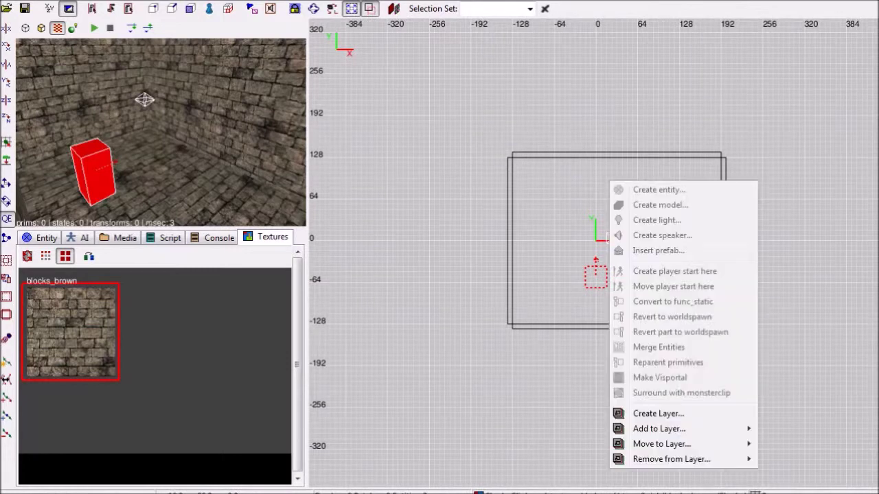
pyautogui.press('Escape')
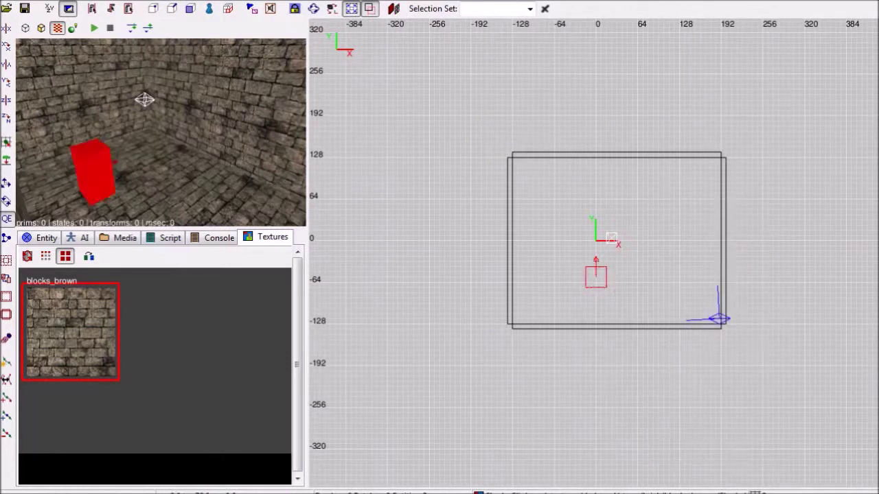
pyautogui.rightClick(607, 189)
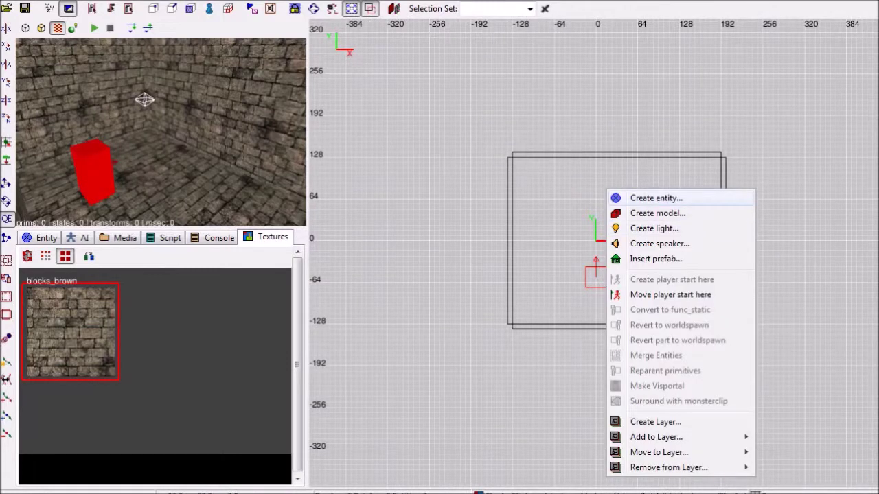
pyautogui.click(655, 198)
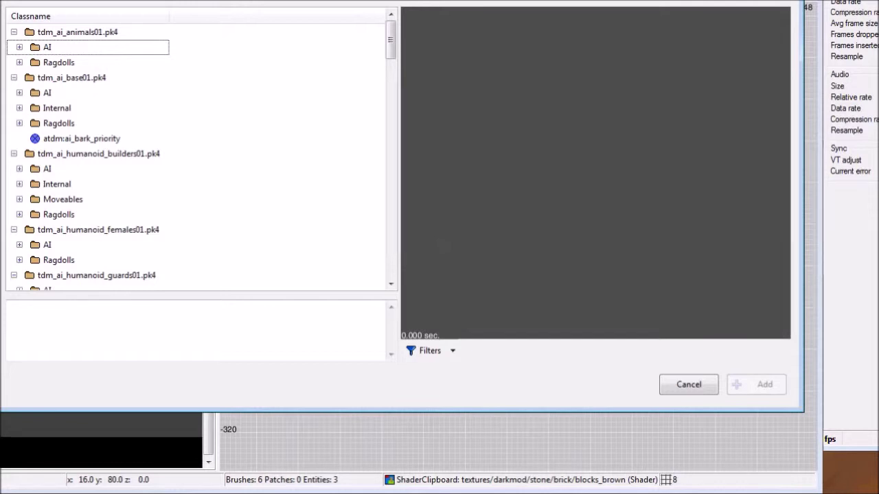
pyautogui.scroll(-6, 199, 151)
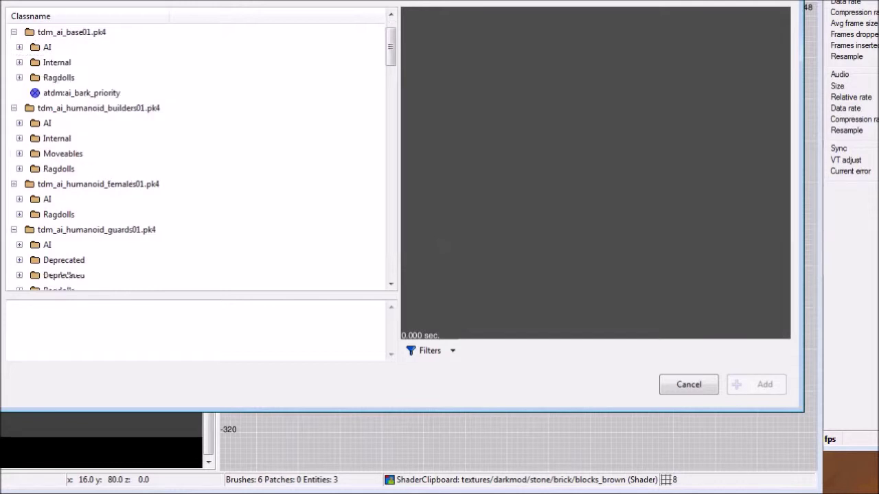
pyautogui.scroll(-10, 199, 151)
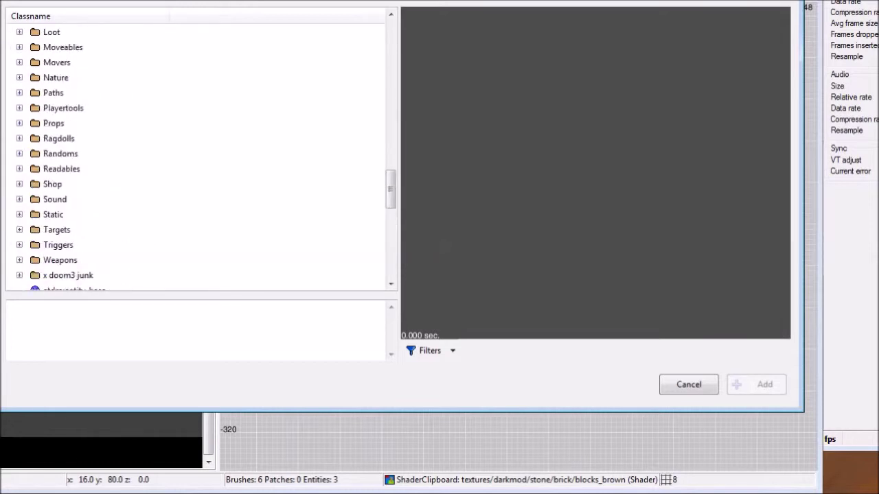
pyautogui.scroll(2, 199, 151)
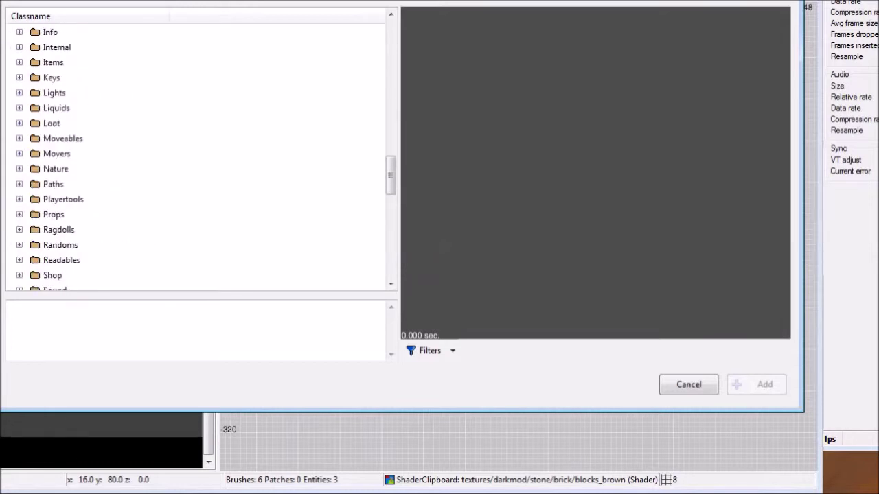
pyautogui.scroll(1, 199, 151)
pyautogui.scroll(1, 199, 151)
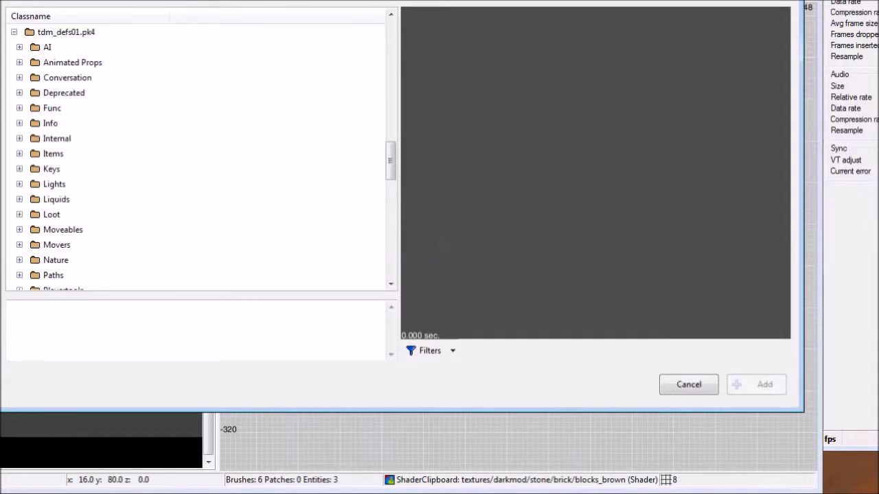
pyautogui.scroll(-4, 199, 151)
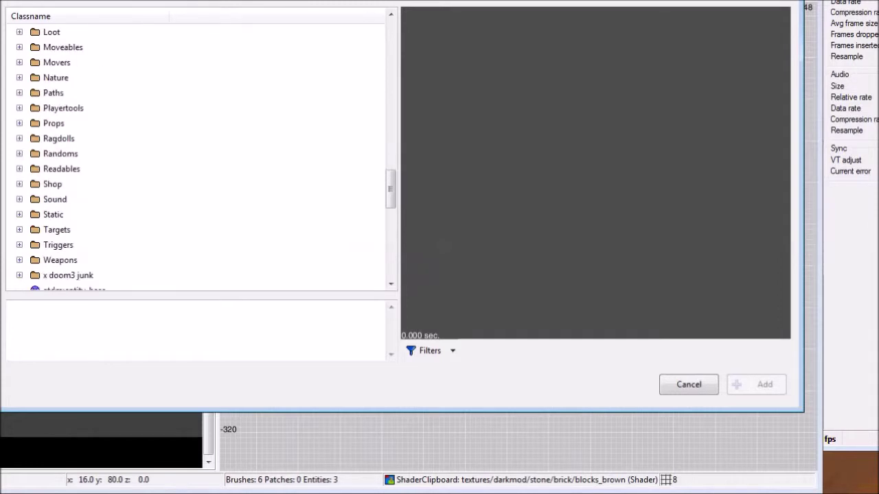
pyautogui.scroll(-3, 199, 151)
# Step: Create an atdm:weapon_shortsword entity from the Melee weapons in the room, ahead of the player start
pyautogui.click(19, 123)
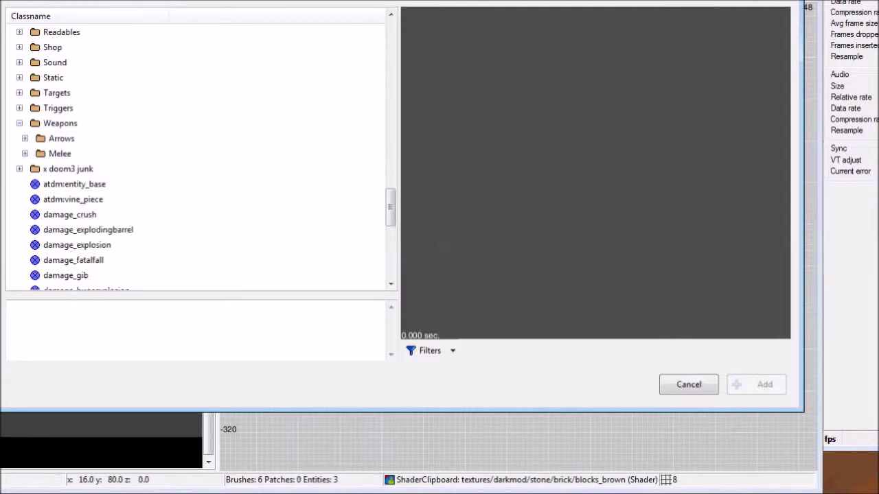
pyautogui.click(24, 153)
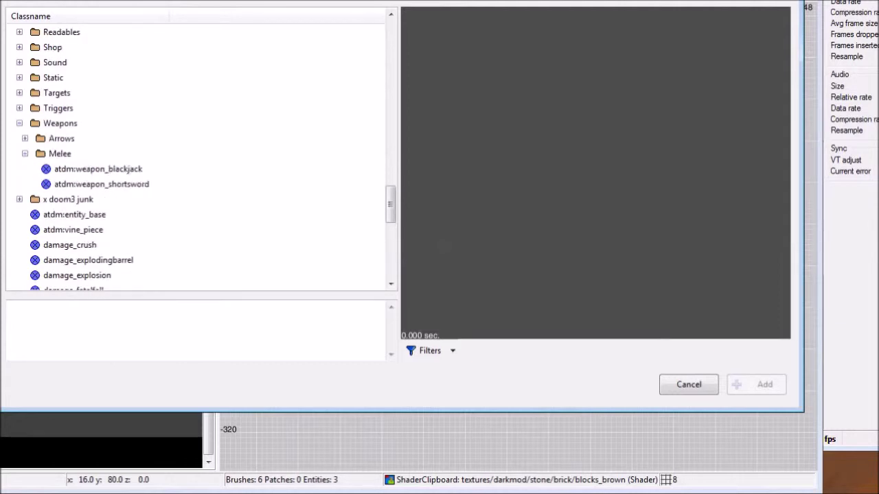
pyautogui.click(98, 169)
pyautogui.click(101, 184)
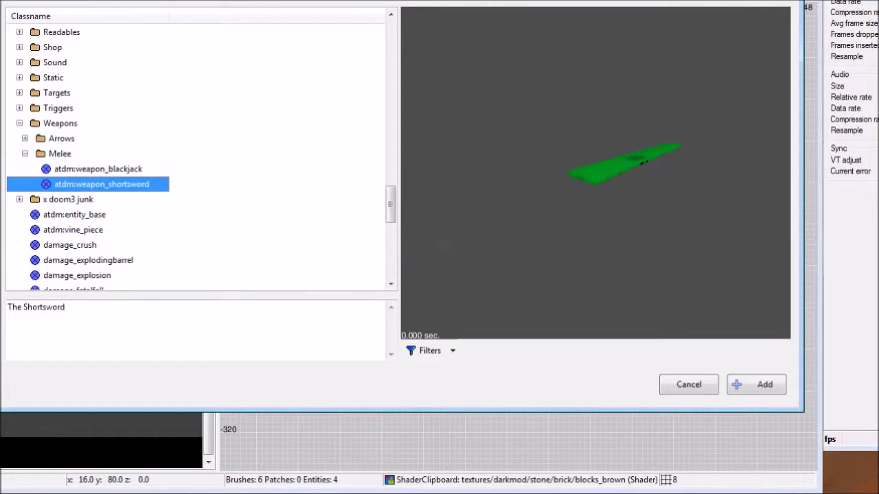
pyautogui.click(688, 384)
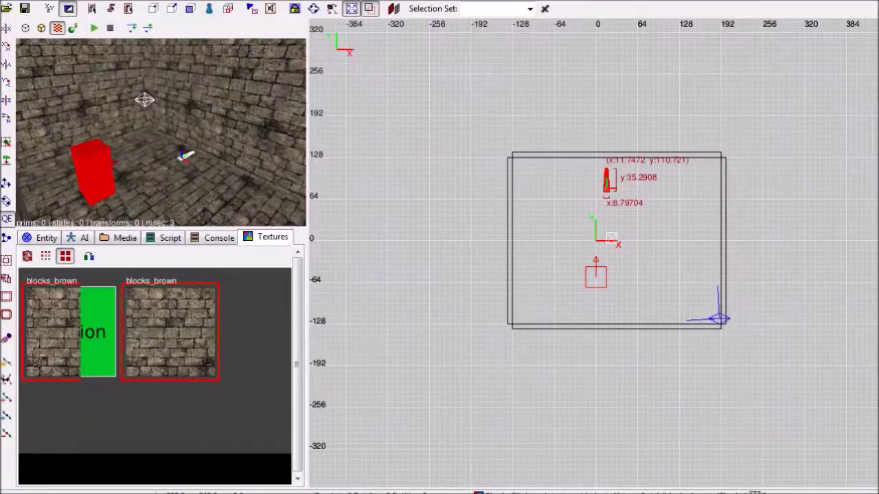
# Step: Move the shortsword above the floor in front of the player start, to about Y 35 and Z -15, and deselect it
pyautogui.moveTo(606, 180); pyautogui.dragTo(617, 274)
pyautogui.hotkey('ctrl', 'Tab')
pyautogui.hotkey('ctrl', 'Tab')
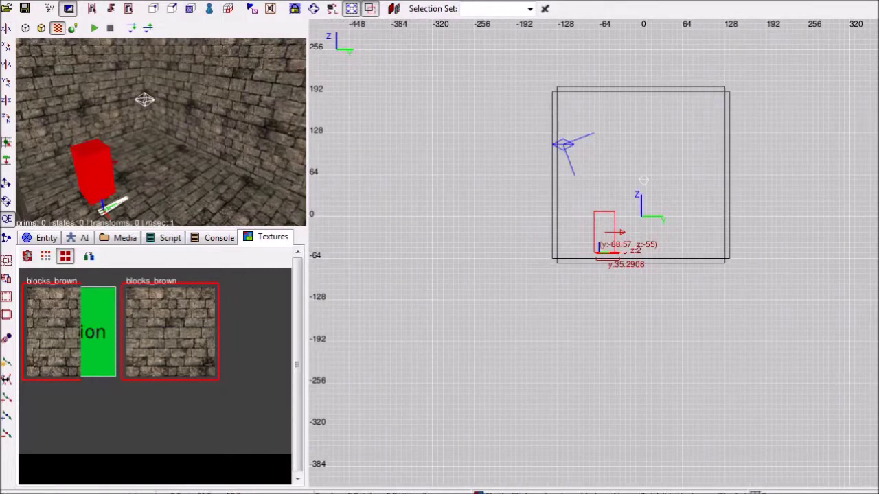
pyautogui.hotkey('ctrl', 'Tab')
pyautogui.hotkey('ctrl', 'Tab')
pyautogui.hotkey('ctrl', 'Tab')
pyautogui.moveTo(599, 247); pyautogui.dragTo(666, 225)
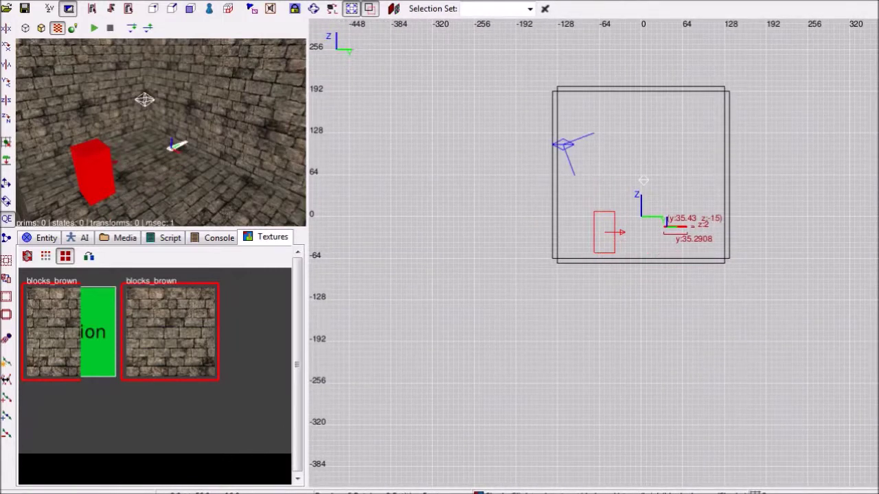
pyautogui.hotkey('ctrl', 'Tab')
pyautogui.scroll(4, 609, 269)
pyautogui.press('Escape')
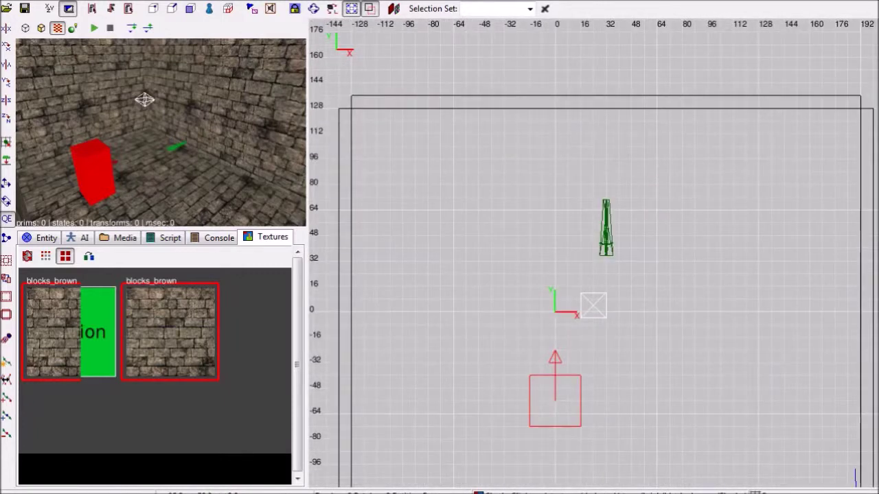
# Step: Draw a brush around the shortsword, about 32 by 40 units in plan, and extend it down to the room's floor, about 56 high
pyautogui.moveTo(581, 198)
pyautogui.mouseDown()
pyautogui.moveTo(631, 280)
pyautogui.moveTo(644, 260)
pyautogui.moveTo(632, 261)
pyautogui.mouseUp()
pyautogui.hotkey('ctrl', 'Tab')
pyautogui.moveTo(594, 264); pyautogui.dragTo(592, 231, button='right')
pyautogui.moveTo(591, 231); pyautogui.dragTo(591, 302)
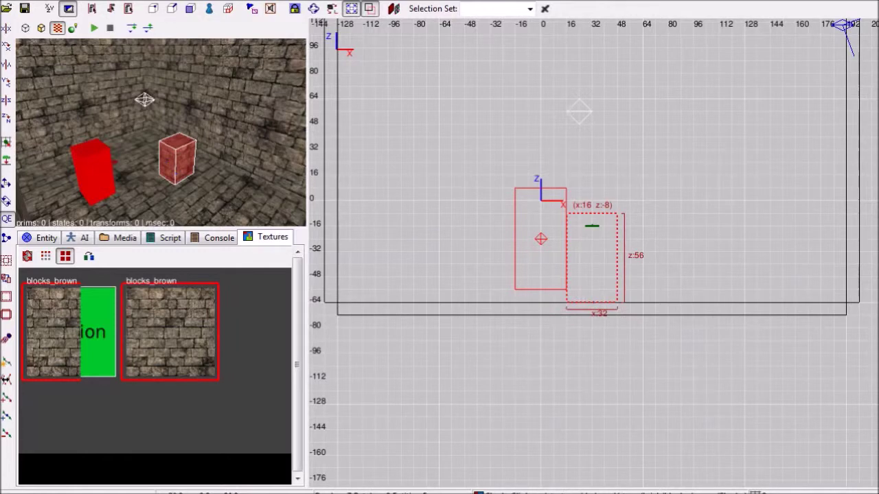
# Step: Lower the new brush's top face to just beneath the shortsword so it forms a pedestal, and deselect it
pyautogui.moveTo(591, 225); pyautogui.dragTo(592, 239)
pyautogui.hotkey('ctrl', 'Tab')
pyautogui.hotkey('ctrl', 'Tab')
pyautogui.moveTo(592, 238)
pyautogui.mouseDown(button='right')
pyautogui.moveTo(588, 269)
pyautogui.moveTo(579, 219)
pyautogui.moveTo(588, 195)
pyautogui.mouseUp(button='right')
pyautogui.scroll(2, 592, 254)
pyautogui.press('Escape')
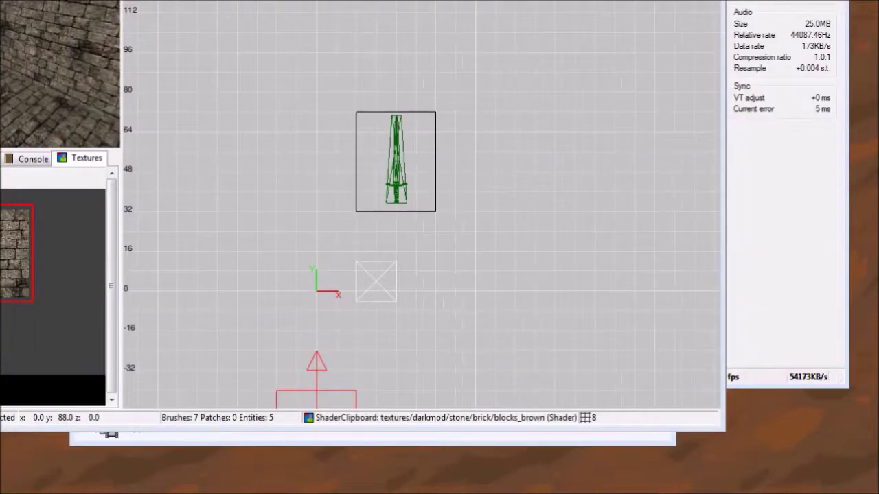
# Step: Save the map as map1.map in the maps folder, overwriting the existing file
pyautogui.hotkey('ctrl', 's')
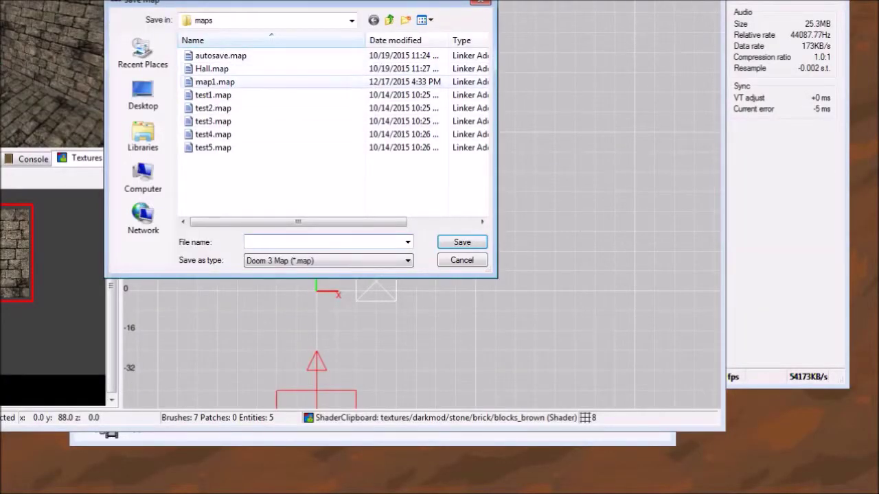
pyautogui.doubleClick(215, 82)
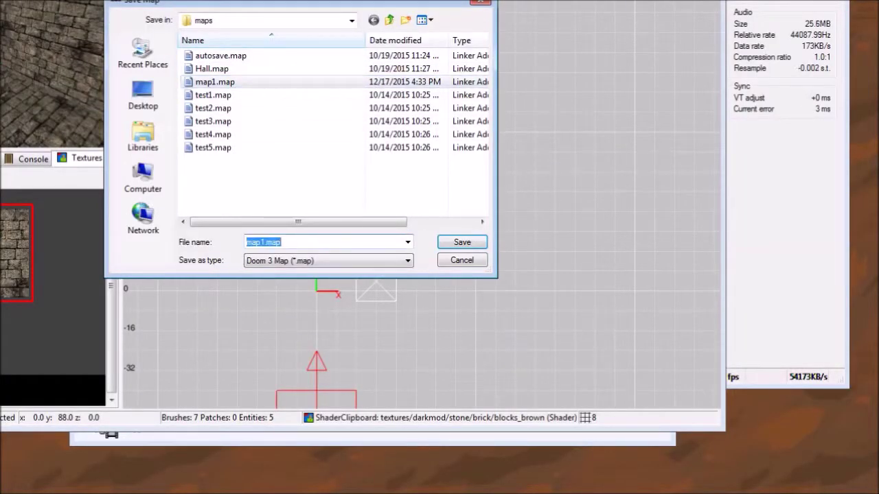
pyautogui.moveTo(265, 241); pyautogui.dragTo(245, 242)
pyautogui.click(266, 241)
pyautogui.write('MA')
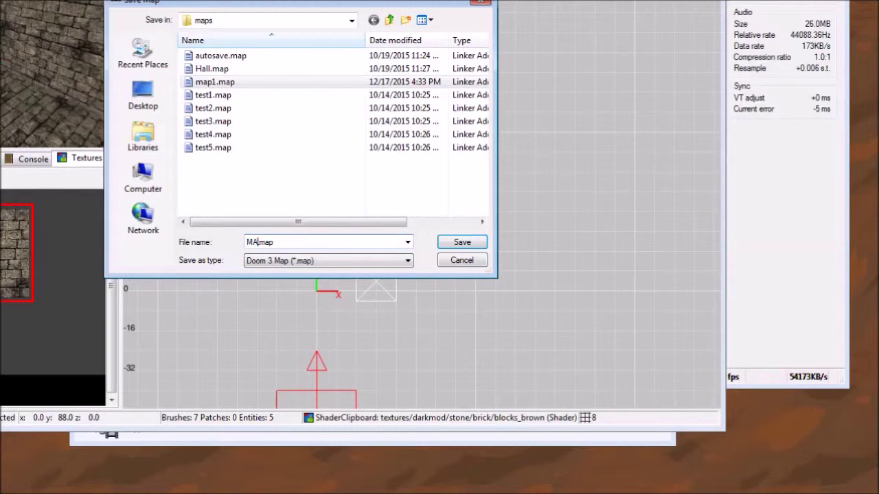
pyautogui.write('P1')
pyautogui.press('BackSpace')
pyautogui.press('BackSpace')
pyautogui.press('BackSpace')
pyautogui.write('map1')
pyautogui.press('Return')
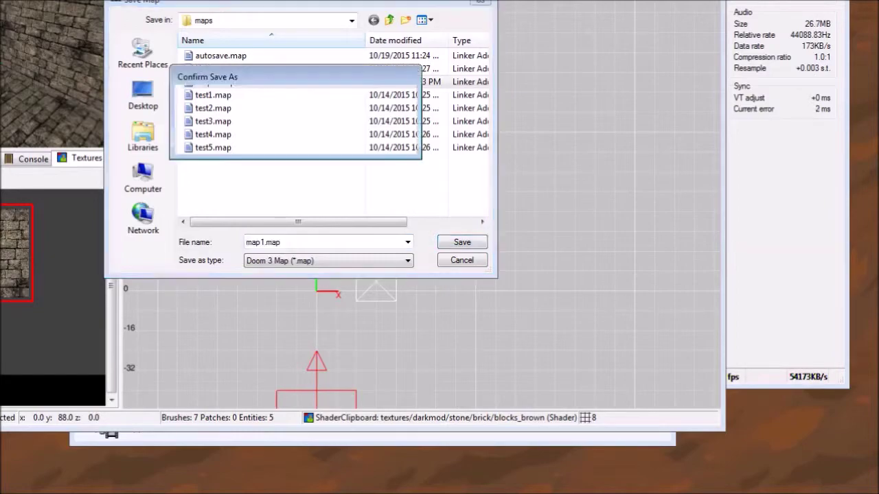
pyautogui.press('y')
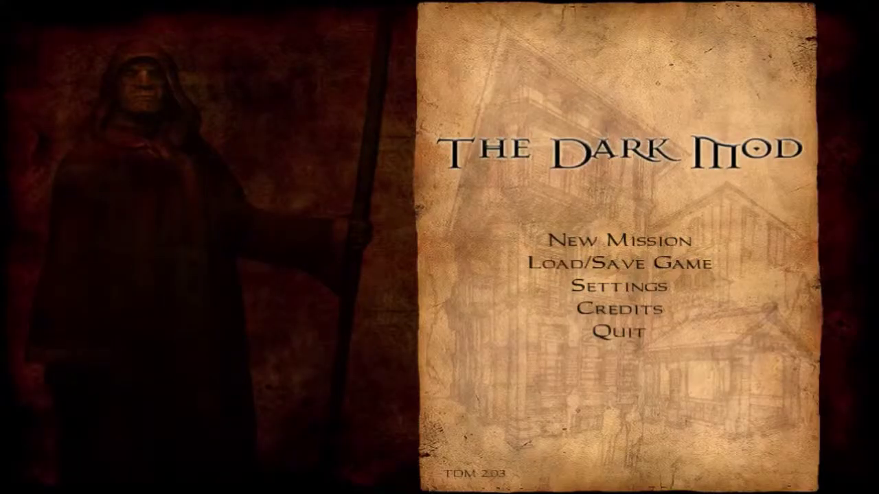
# Step: Switch to The Dark Mod, open its console and enter the command dmap map1.map without running it
pyautogui.press('`')
pyautogui.write('dmp')
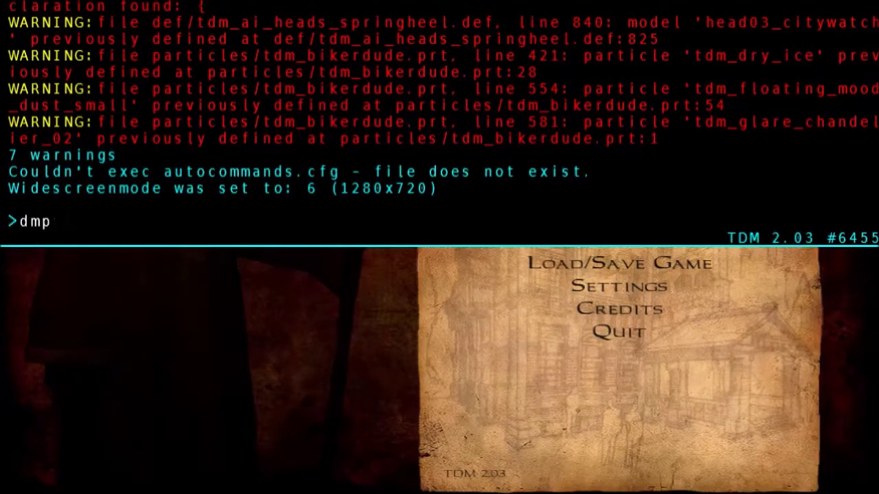
pyautogui.write('a m')
pyautogui.press('Tab')
pyautogui.press('BackSpace')
pyautogui.press('BackSpace')
pyautogui.press('BackSpace')
pyautogui.press('BackSpace')
pyautogui.press('BackSpace')
pyautogui.press('BackSpace')
pyautogui.press('BackSpace')
pyautogui.press('BackSpace')
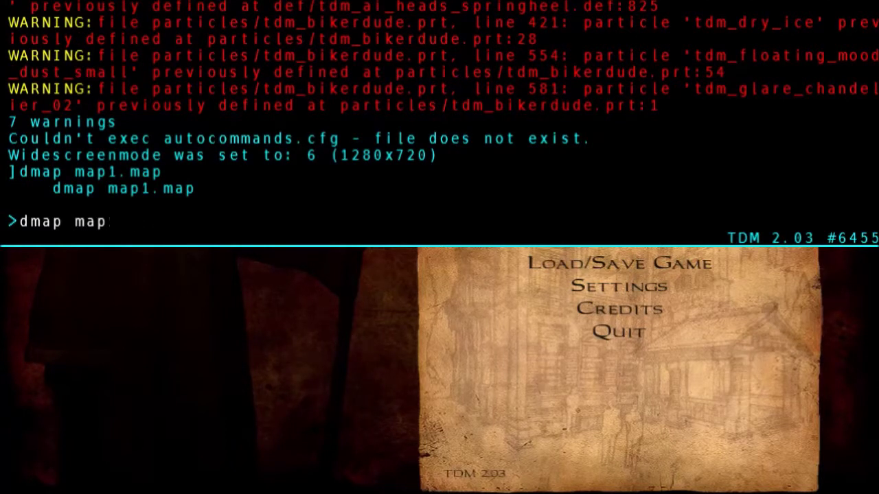
pyautogui.write('map1.map')
pyautogui.press('BackSpace')
pyautogui.press('BackSpace')
pyautogui.press('BackSpace')
pyautogui.press('BackSpace')
pyautogui.press('BackSpace')
pyautogui.press('BackSpace')
pyautogui.press('BackSpace')
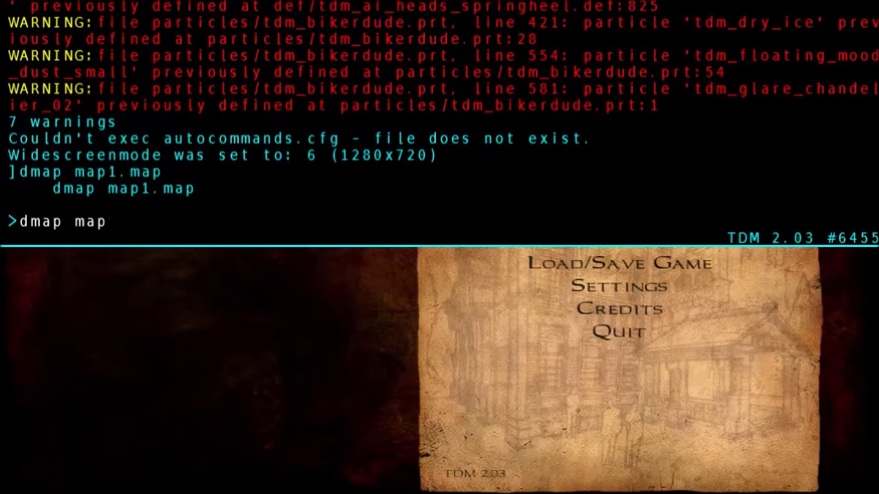
# Step: List the maps available to dmap, complete the command as dmap map1.map and run it to compile the map
pyautogui.press('Tab')
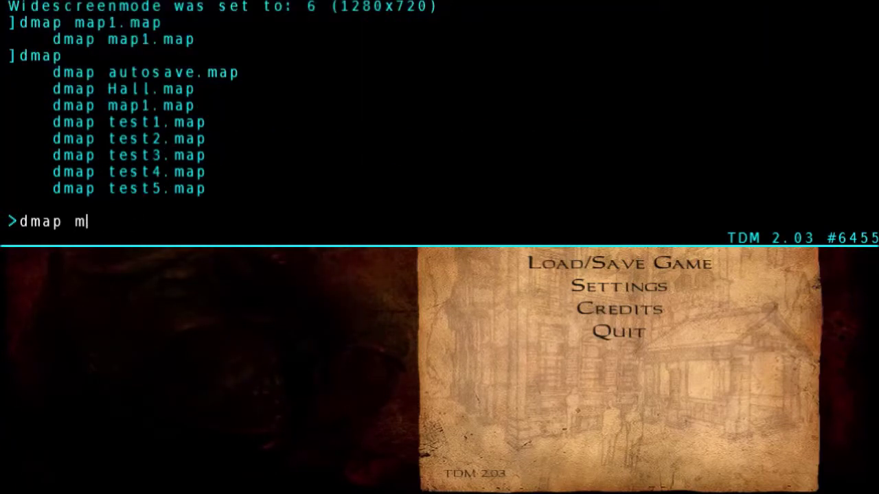
pyautogui.write('a')
pyautogui.press('Tab')
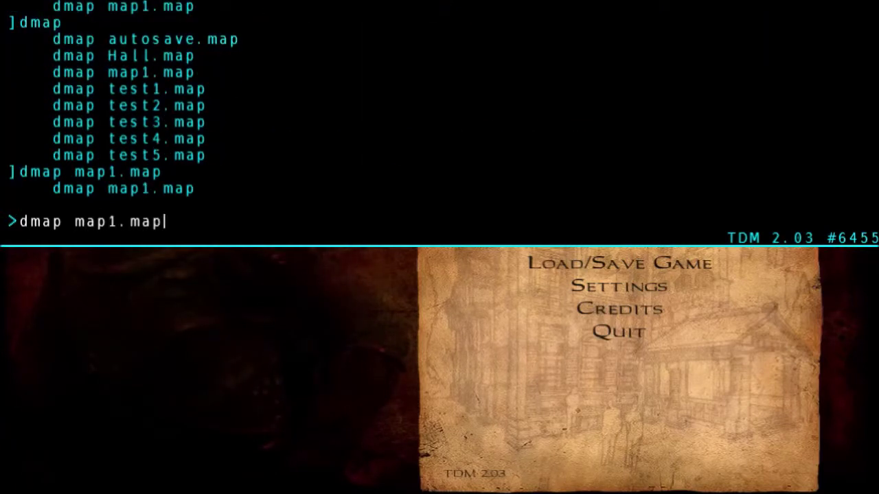
pyautogui.press('Return')
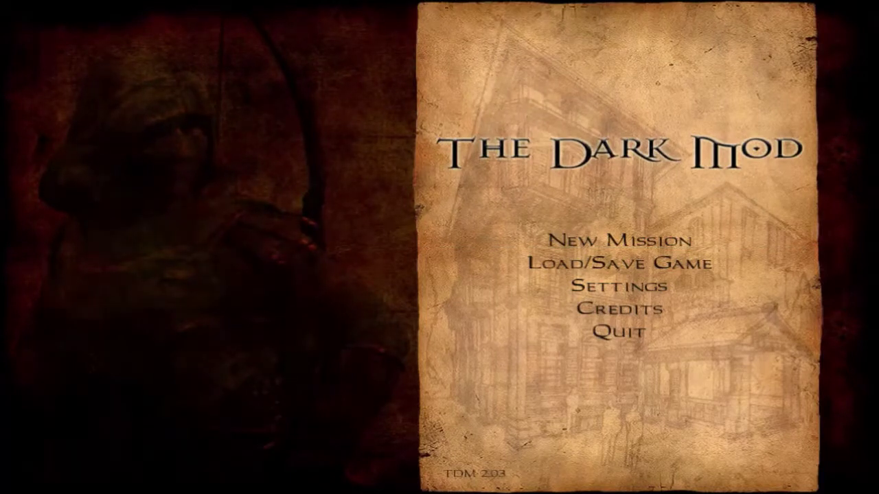
# Step: Load the compiled level with the console command map map1.map and start the mission
pyautogui.press('`')
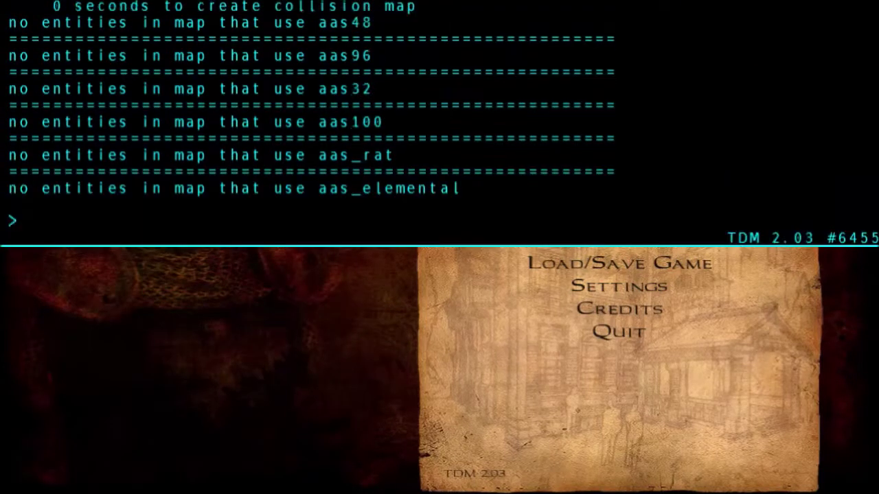
pyautogui.write('map dm')
pyautogui.press('BackSpace')
pyautogui.press('BackSpace')
pyautogui.write('map1.map')
pyautogui.press('Tab')
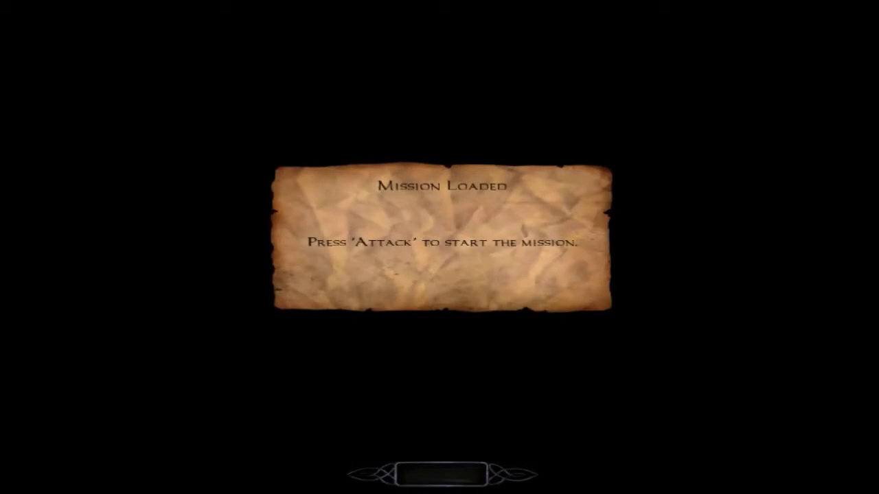
pyautogui.click(439, 247)
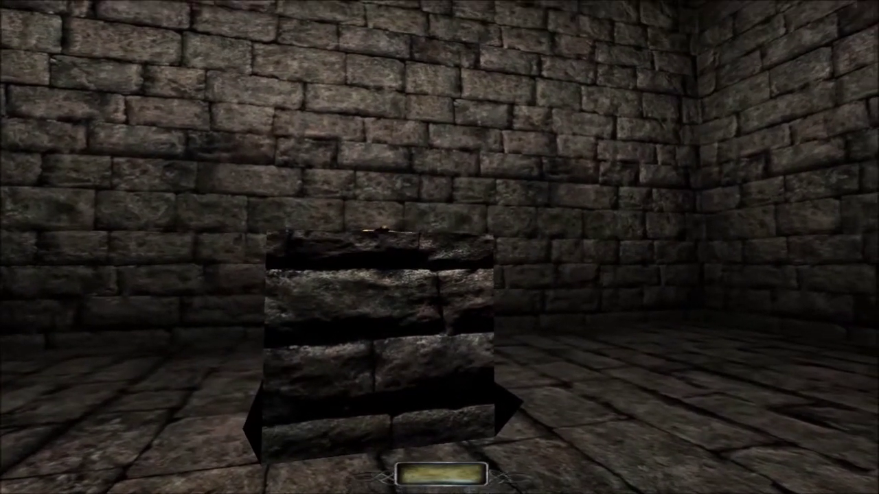
# Step: Move around the brick pedestal, jumping and crouching, to examine the shortsword lying on top of it
pyautogui.press('w')
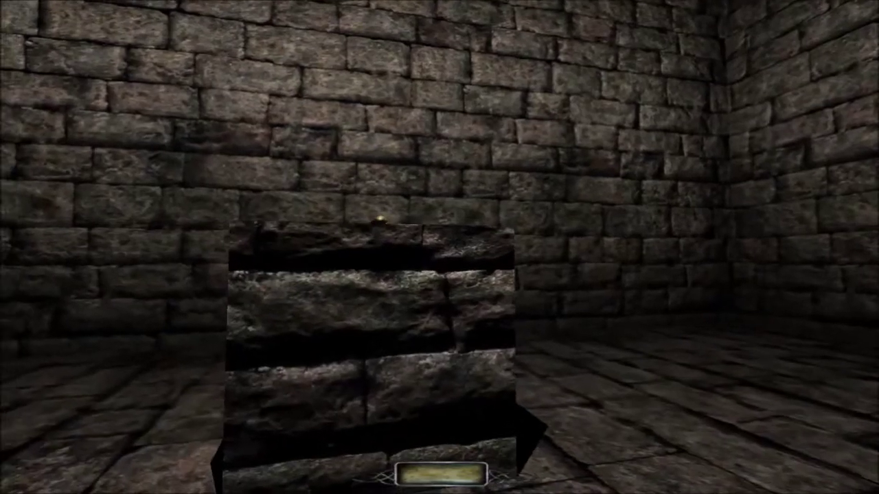
pyautogui.press('space')
pyautogui.press('c')
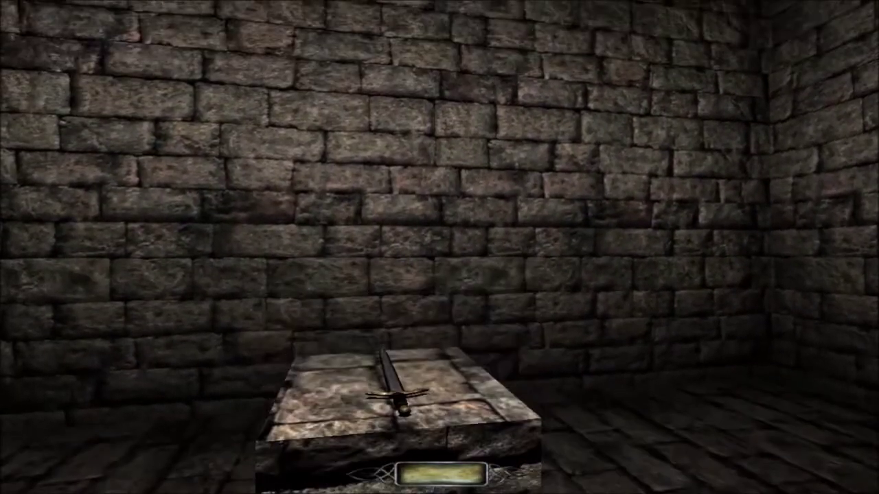
pyautogui.press('c')
pyautogui.press('s')
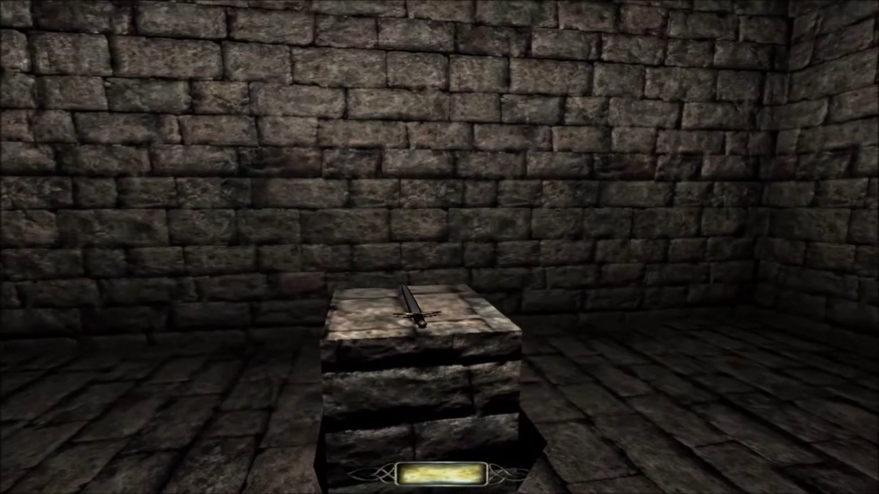
# Step: Open the game console and enter the comment "//need to create an ambient light"
pyautogui.hotkey('ctrl', 'alt', '`')
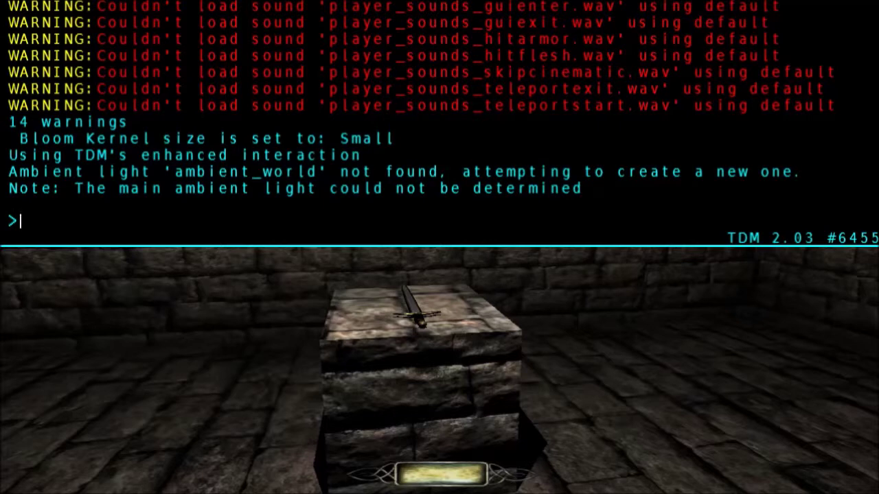
pyautogui.write('nedd')
pyautogui.press('BackSpace')
pyautogui.press('BackSpace')
pyautogui.press('BackSpace')
pyautogui.press('BackSpace')
pyautogui.press('BackSpace')
pyautogui.write('//need to c')
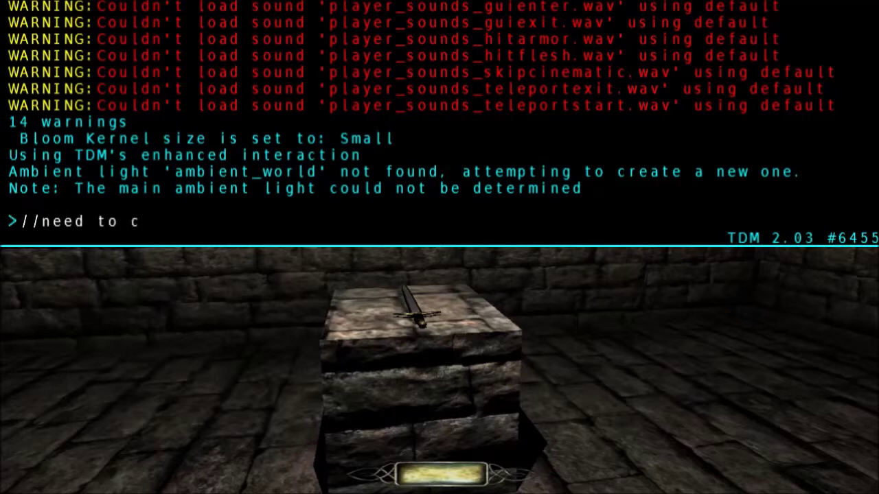
pyautogui.write('reate an')
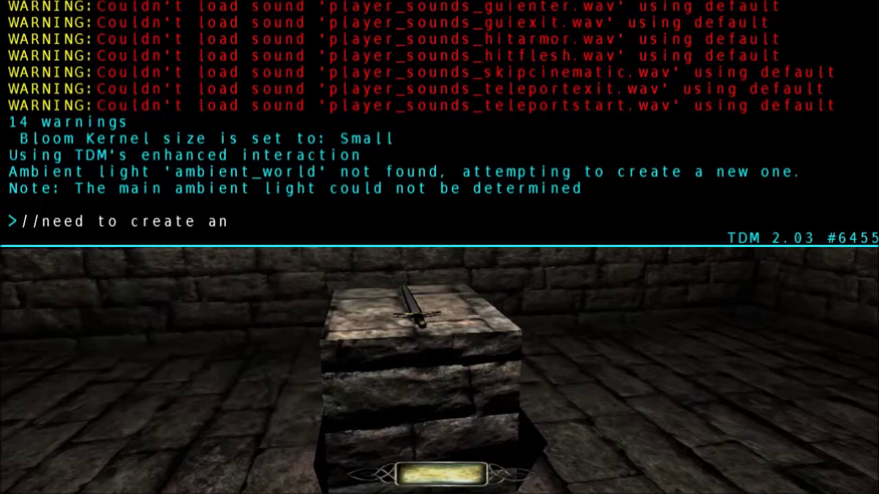
pyautogui.write(' ambien')
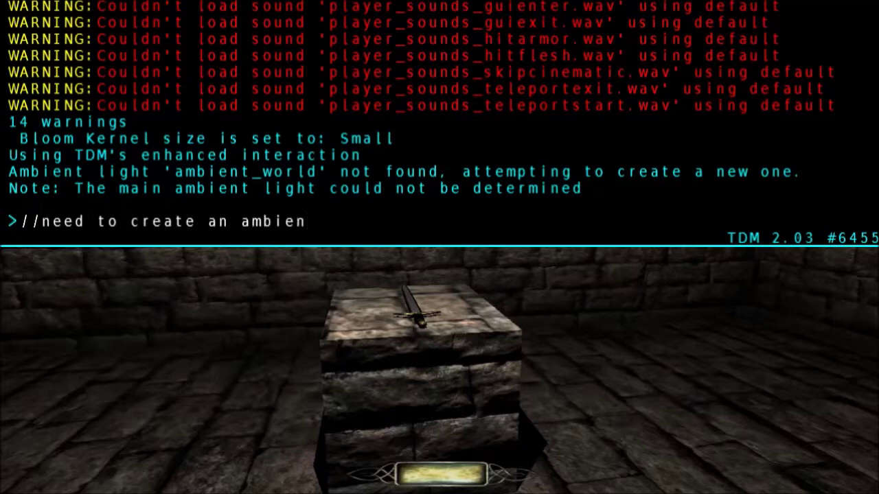
pyautogui.write('t light')
pyautogui.press('Return')
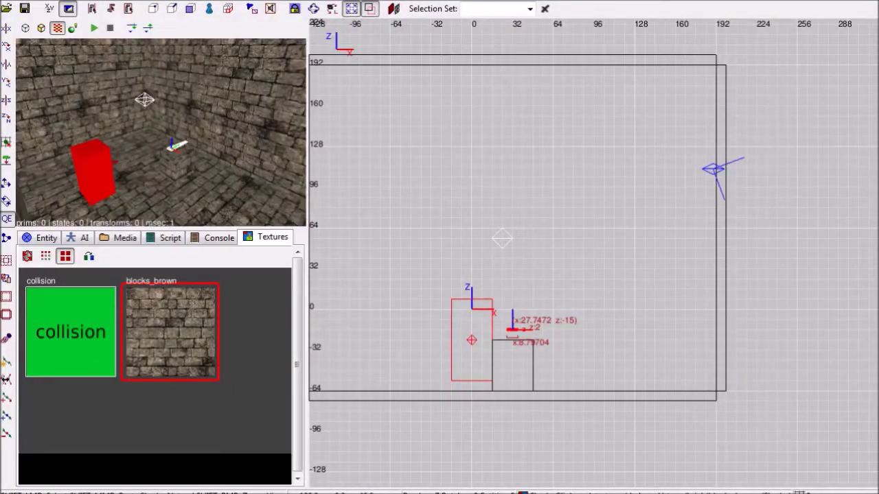
# Step: Switch to DarkRadiant and delete the brick pedestal together with the shortsword on it
pyautogui.moveTo(520, 331); pyautogui.dragTo(533, 389)
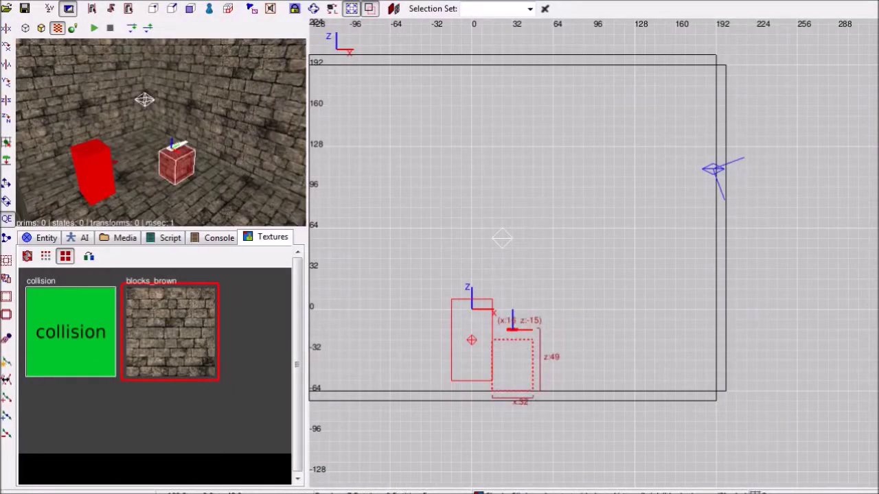
pyautogui.press('BackSpace')
pyautogui.moveTo(533, 390); pyautogui.dragTo(542, 360, button='right')
# Step: Create a second light inside the room in the top view and move it to about X 24, Y 48
pyautogui.hotkey('ctrl', 'Tab')
pyautogui.hotkey('ctrl', 'Tab')
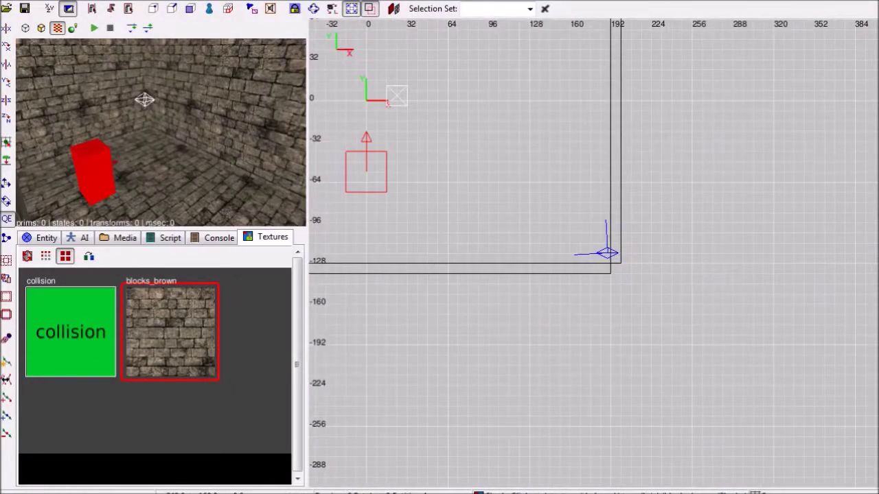
pyautogui.moveTo(537, 179); pyautogui.dragTo(649, 326, button='right')
pyautogui.scroll(-2, 593, 253)
pyautogui.rightClick(509, 205)
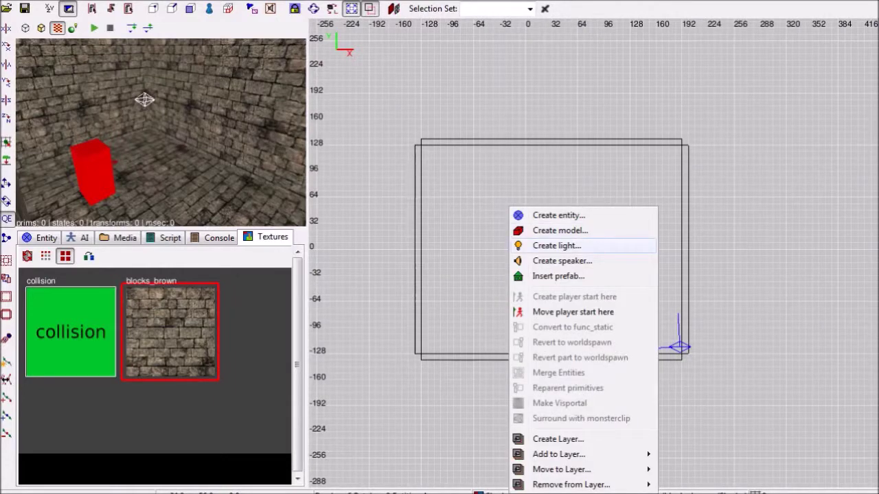
pyautogui.click(556, 245)
pyautogui.moveTo(556, 245); pyautogui.dragTo(582, 252, button='right')
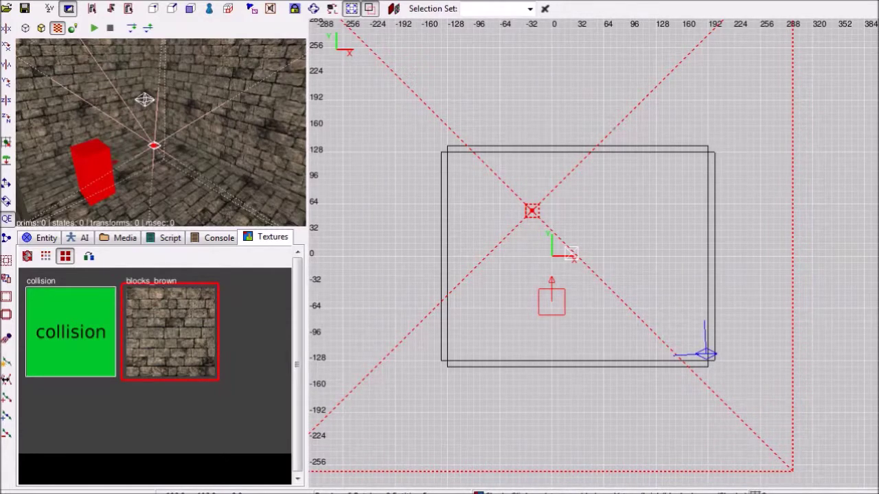
pyautogui.moveTo(582, 252); pyautogui.dragTo(522, 270, button='right')
pyautogui.scroll(-1, 593, 253)
pyautogui.moveTo(499, 234); pyautogui.dragTo(530, 240)
pyautogui.moveTo(529, 239); pyautogui.dragTo(529, 213, button='right')
# Step: Rename the new light entity to ambient_world
pyautogui.press('n')
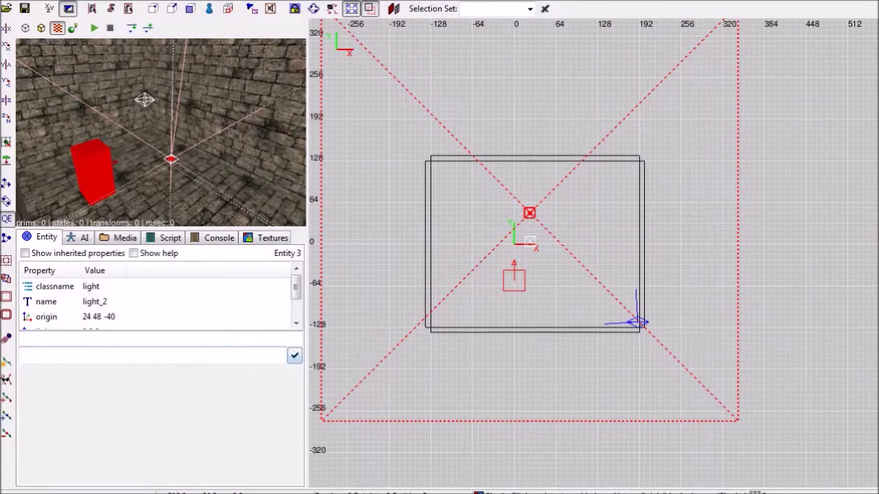
pyautogui.scroll(-2, 158, 302)
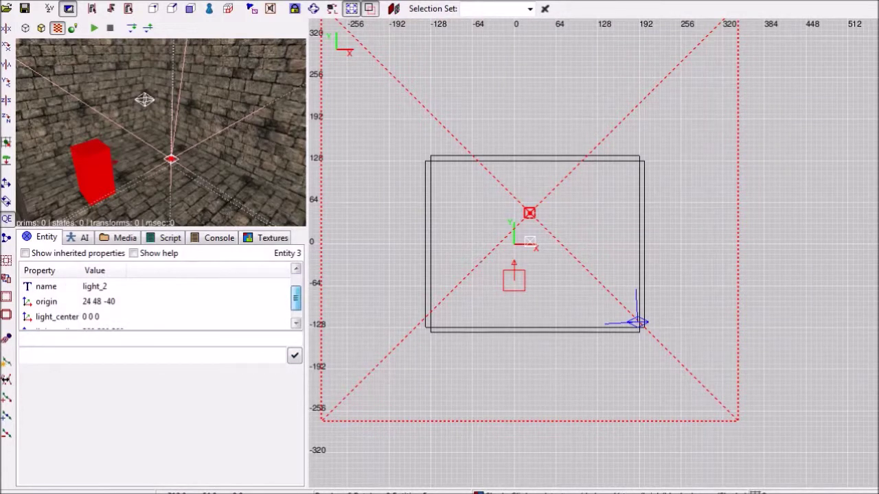
pyautogui.scroll(2, 158, 302)
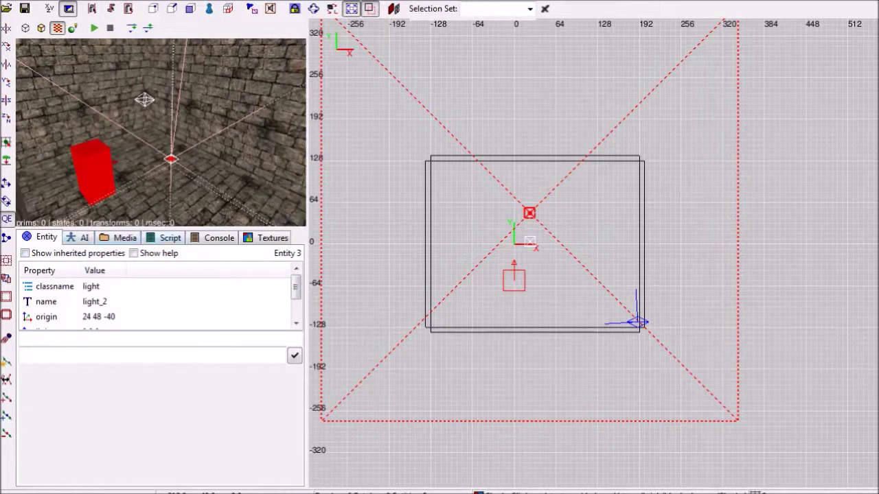
pyautogui.click(94, 301)
pyautogui.click(47, 354)
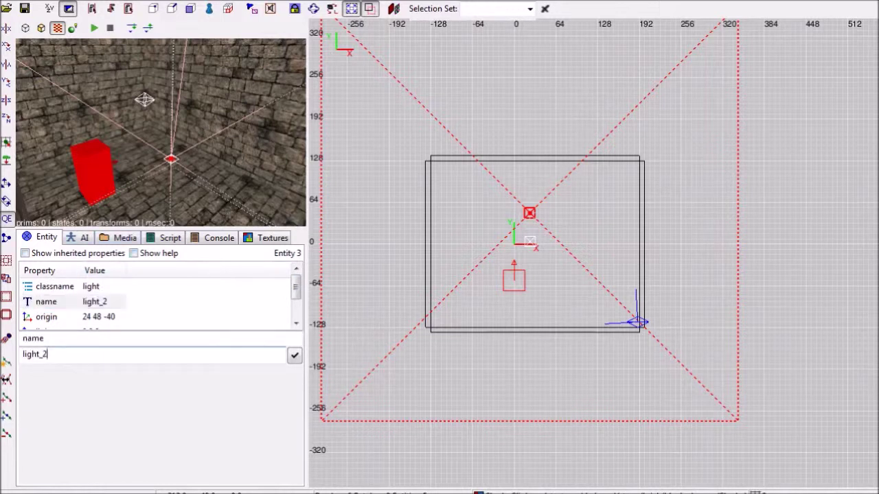
pyautogui.press('BackSpace')
pyautogui.press('BackSpace')
pyautogui.press('BackSpace')
pyautogui.press('BackSpace')
pyautogui.press('BackSpace')
pyautogui.press('BackSpace')
pyautogui.press('BackSpace')
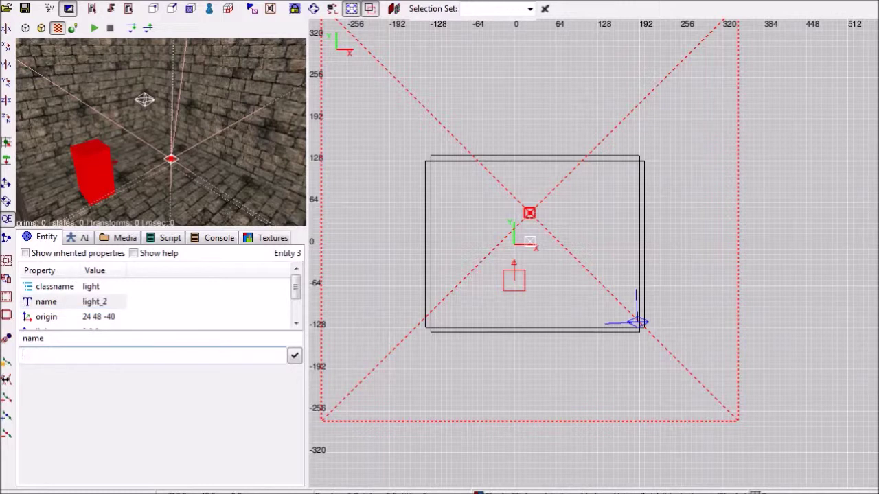
pyautogui.write('ambient_world')
pyautogui.press('Return')
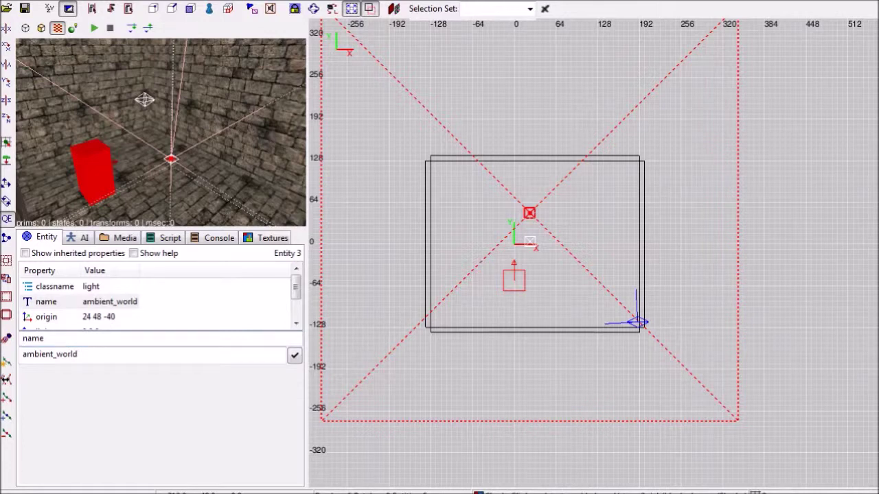
# Step: Save the map, switch to The Dark Mod and compile it with the console command dmap map1.map
pyautogui.hotkey('alt', 'f')
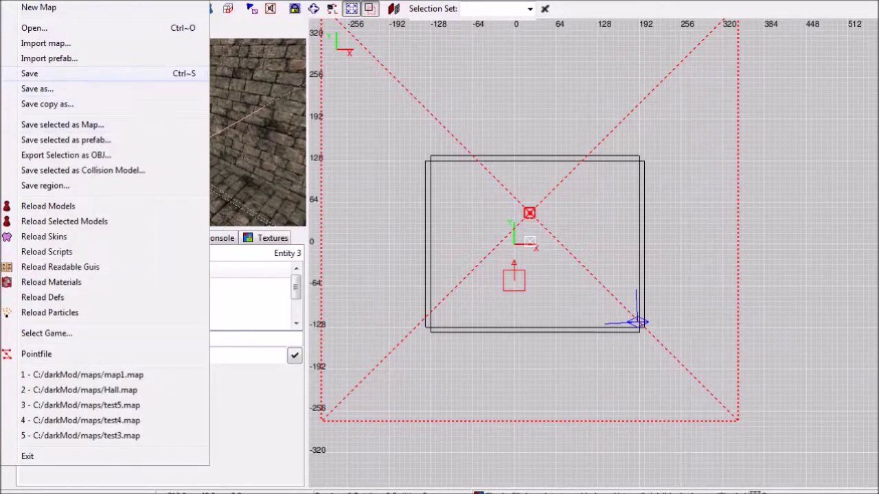
pyautogui.press('Return')
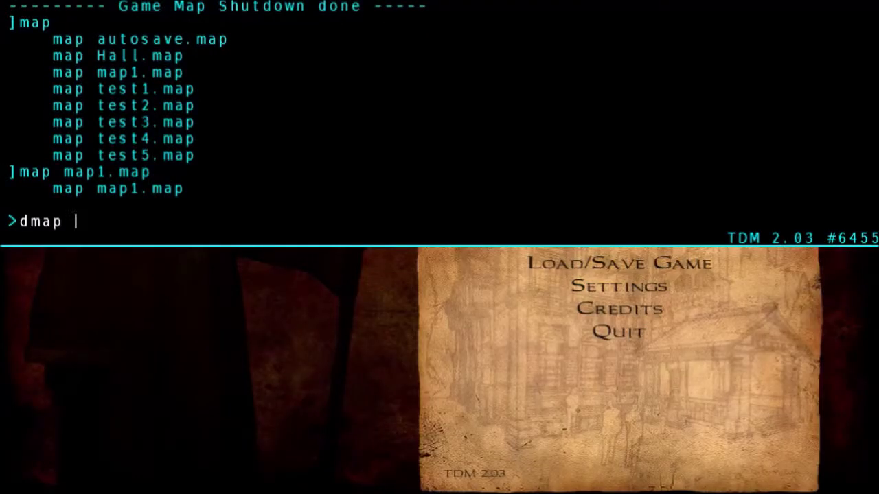
pyautogui.write('map')
pyautogui.press('Tab')
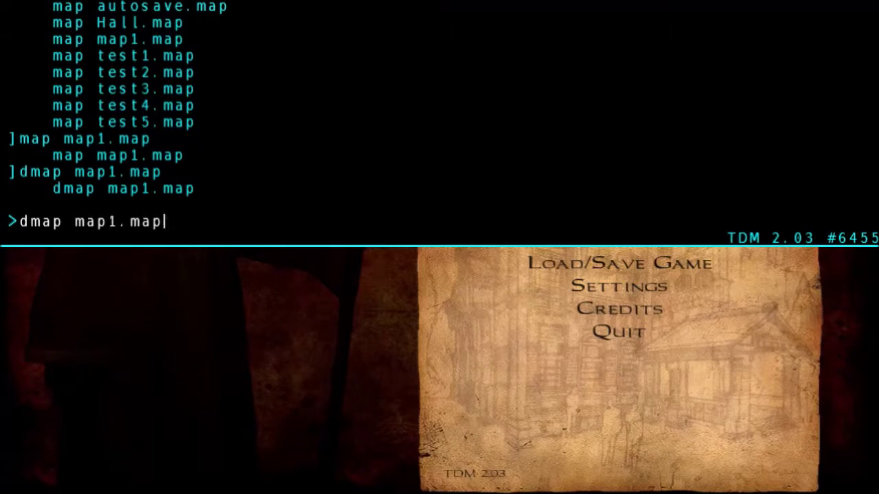
pyautogui.press('Return')
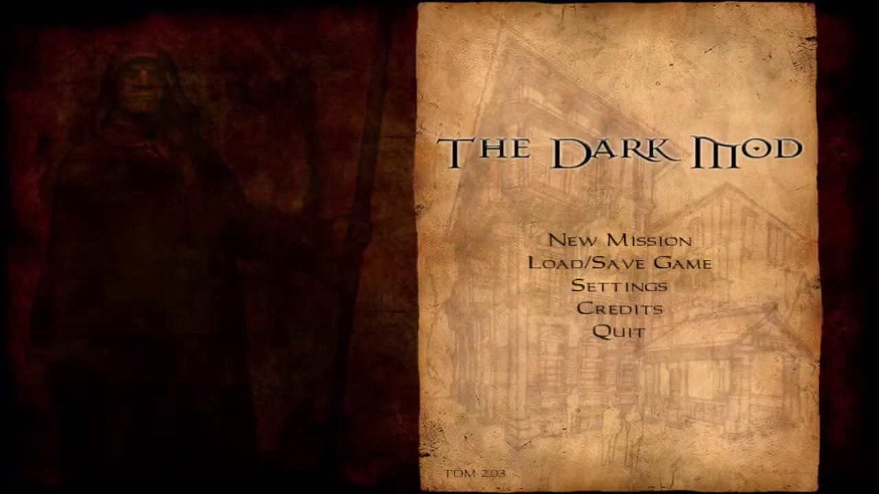
# Step: Load the recompiled level with the console command map map1.map and start the mission
pyautogui.hotkey('ctrl', 'alt', '`')
pyautogui.write('map')
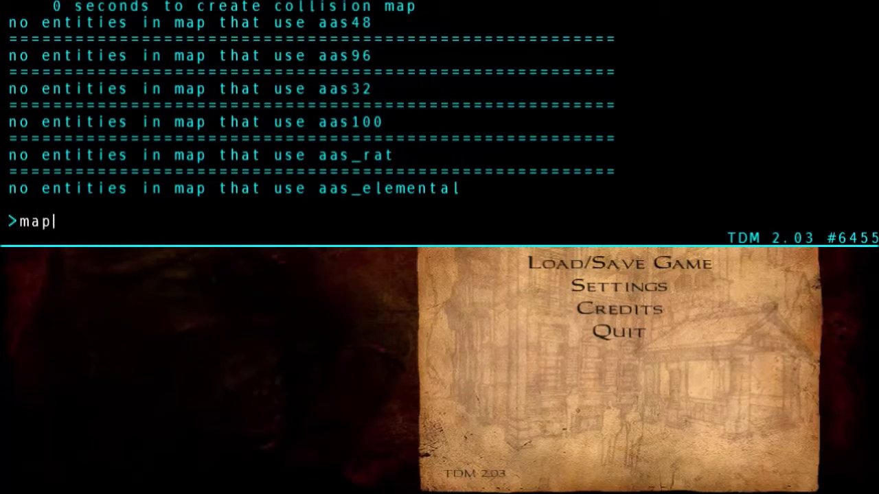
pyautogui.write(' mpa')
pyautogui.press('BackSpace')
pyautogui.press('BackSpace')
pyautogui.write('ao')
pyautogui.press('BackSpace')
pyautogui.press('BackSpace')
pyautogui.write('a')
pyautogui.press('Tab')
pyautogui.press('Return')
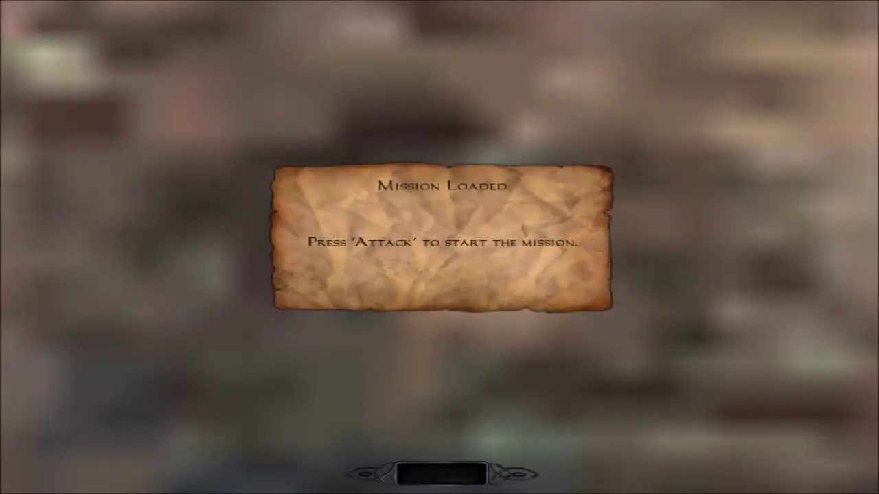
pyautogui.click(440, 247)
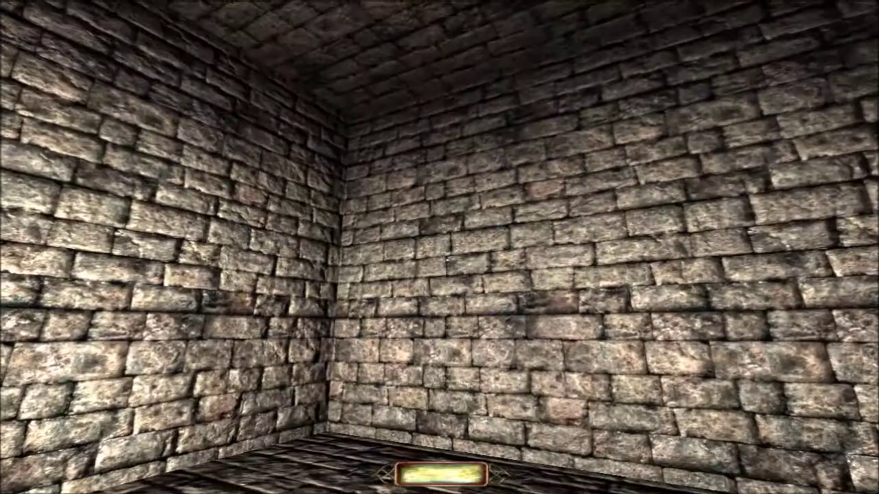
# Step: Check the console output for ambient light messages and walk around the room to examine its lighting
pyautogui.hotkey('ctrl', 'alt', '`')
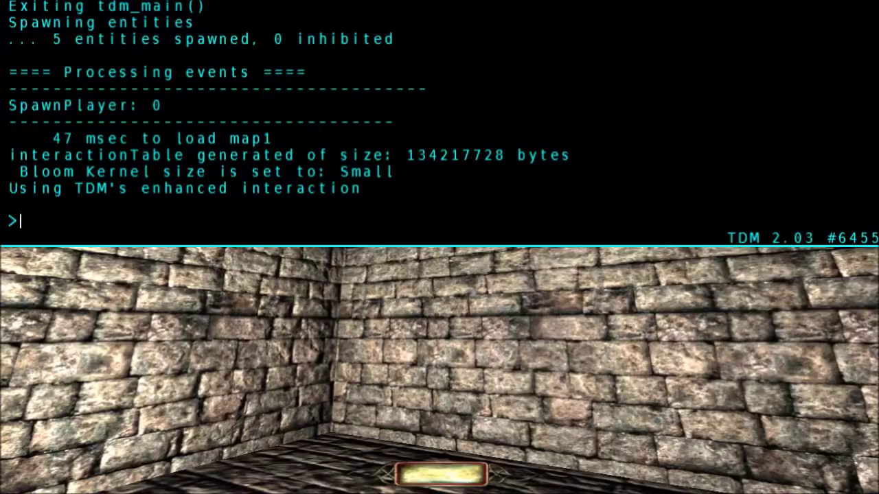
pyautogui.hotkey('ctrl', 'alt', '`')
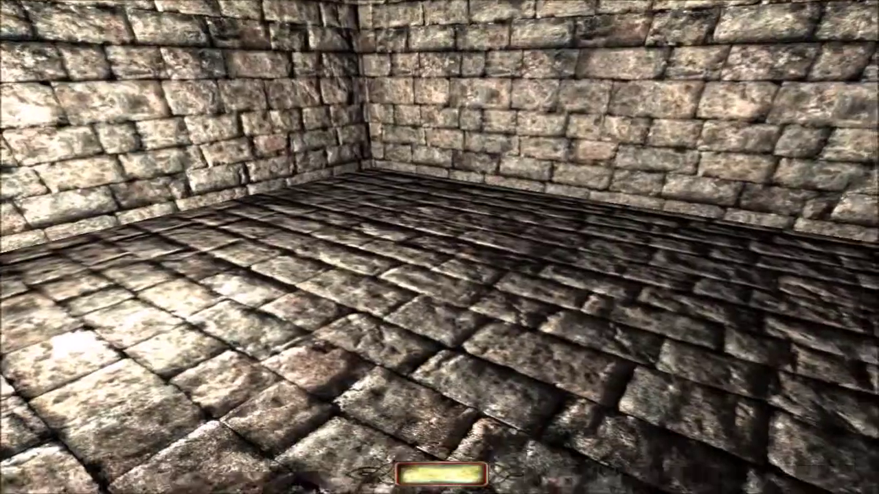
pyautogui.press('w')
pyautogui.press('a')
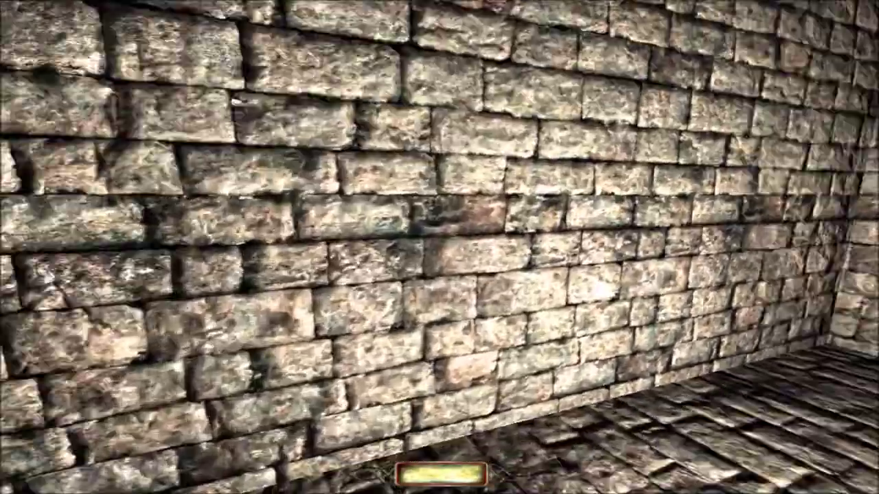
pyautogui.press('w')
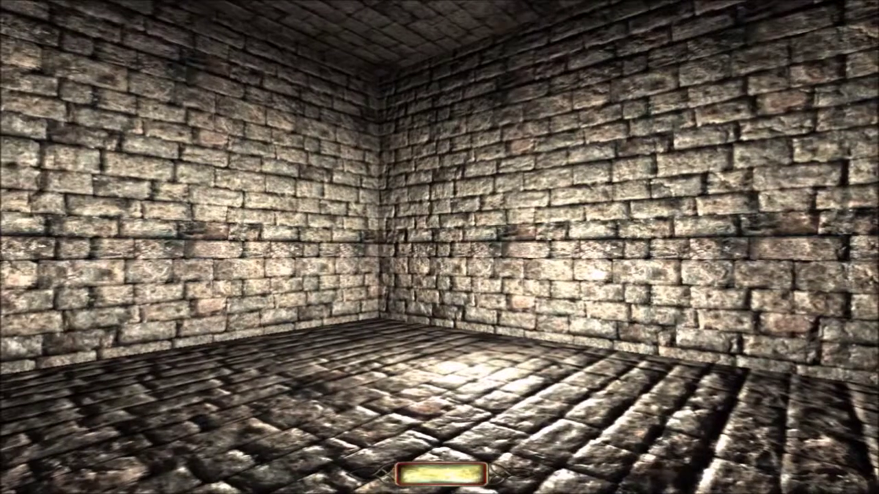
# Step: Open the game console and write the comment "//that's all for now" without submitting it
pyautogui.press('`')
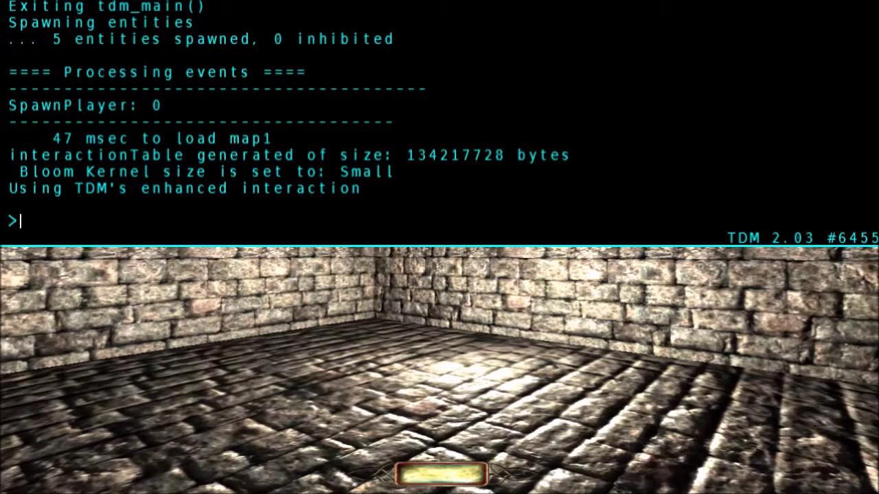
pyautogui.write('//that')
pyautogui.press('BackSpace')
pyautogui.write('s all for')
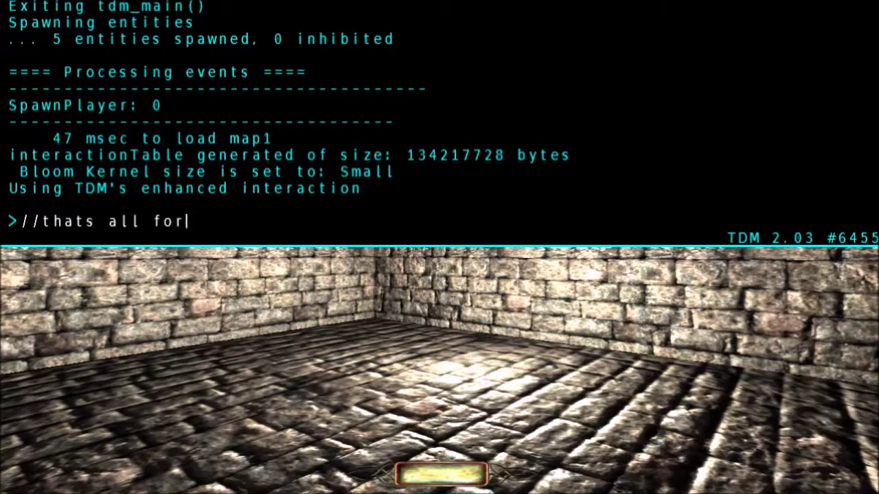
pyautogui.press('BackSpace')
pyautogui.press('BackSpace')
pyautogui.press('BackSpace')
pyautogui.press('BackSpace')
pyautogui.press('BackSpace')
pyautogui.press('BackSpace')
pyautogui.press('BackSpace')
pyautogui.press('BackSpace')
pyautogui.press('BackSpace')
pyautogui.press('BackSpace')
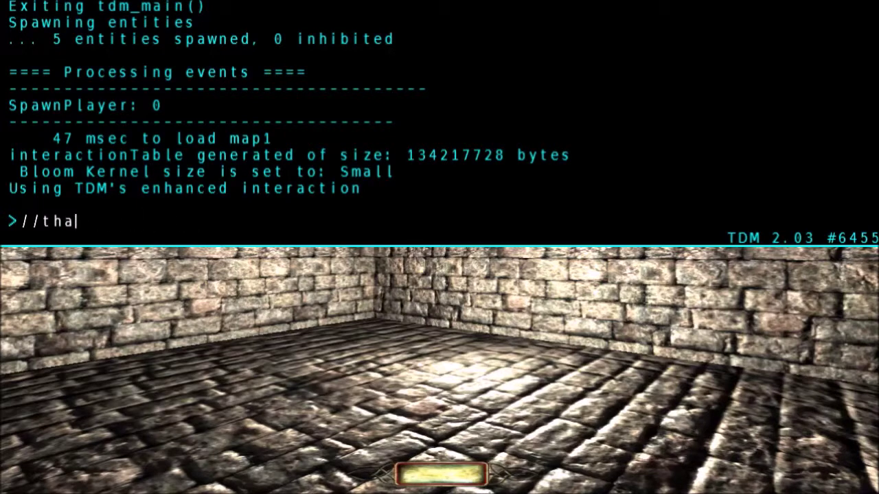
pyautogui.write("t's all f")
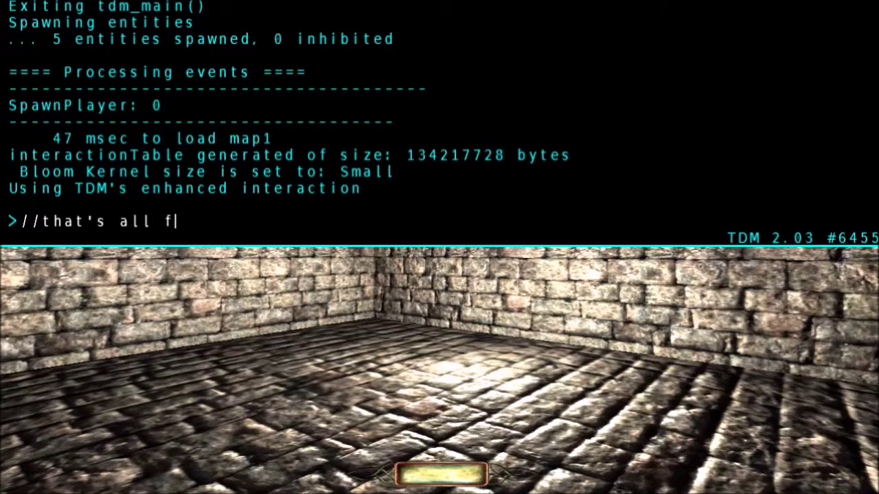
pyautogui.write('or now')
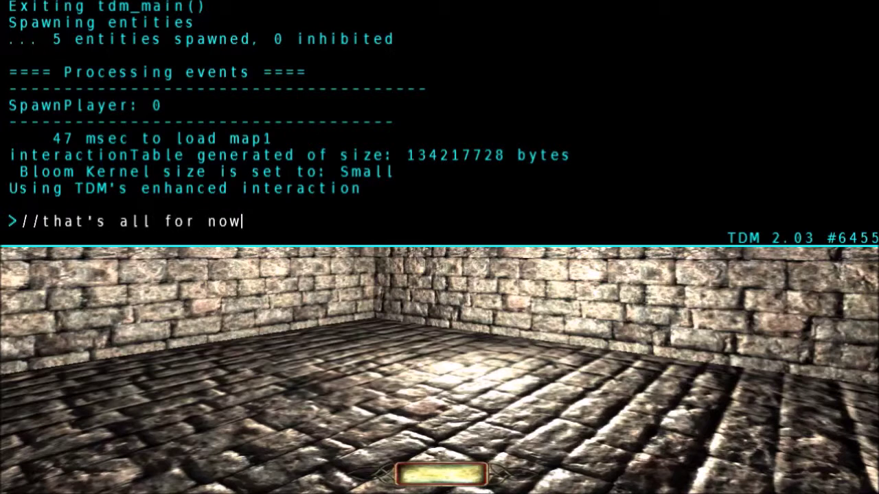